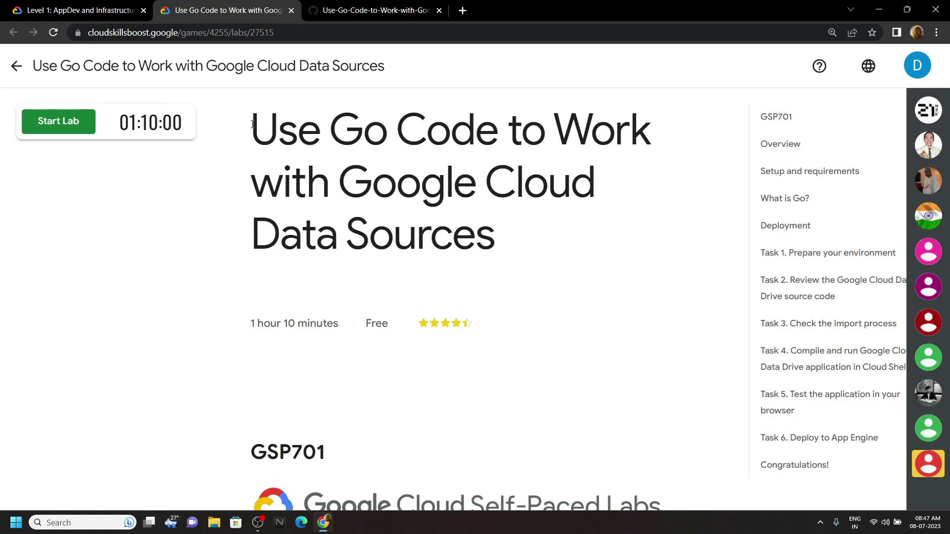
- Start the Go data sources lab, copy the lab username, and open the console link's menu
drag(255, 127, 502, 232)
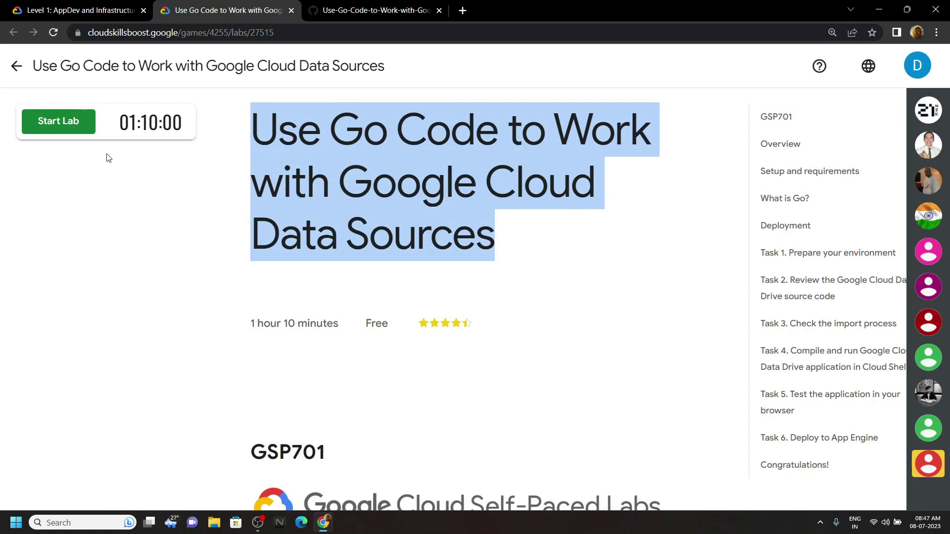
click(67, 121)
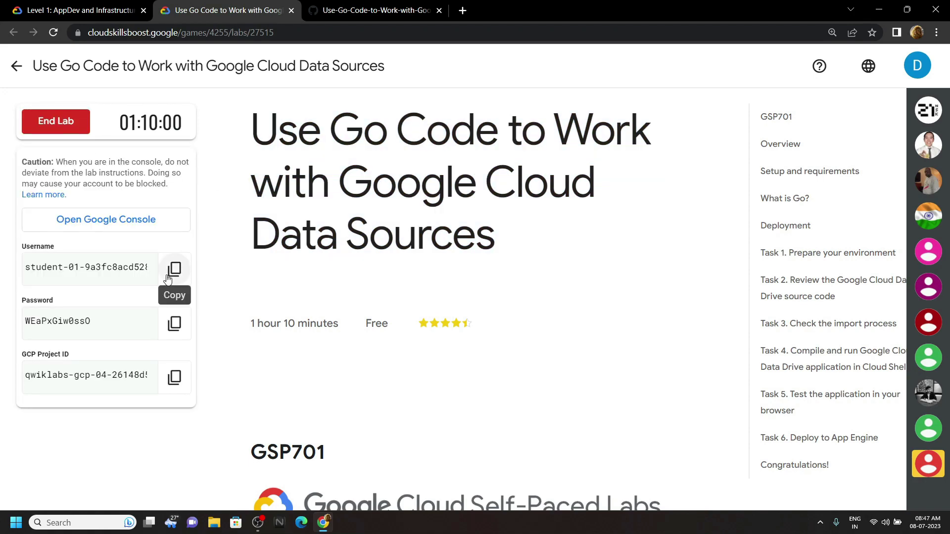
click(166, 274)
right_click(154, 214)
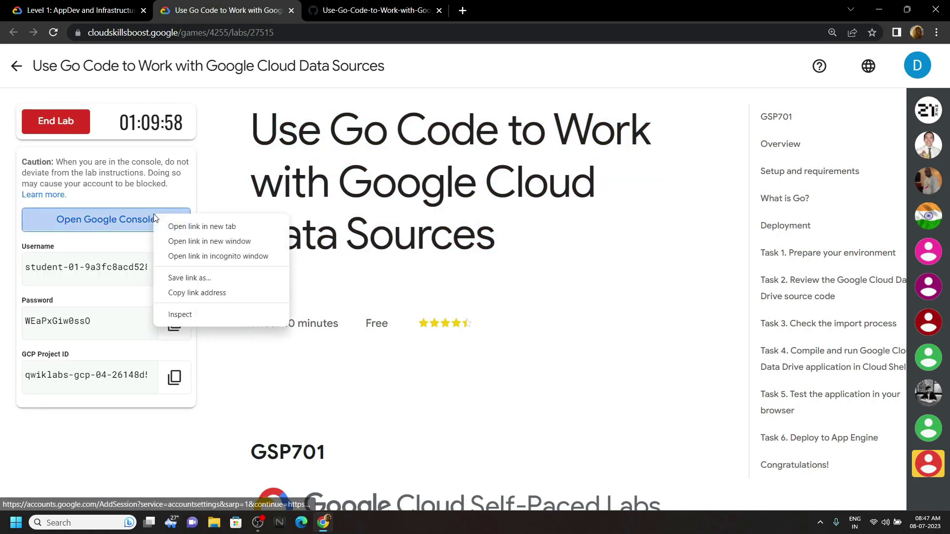
- Open the Cloud console in a private window and submit the pasted lab username
click(215, 257)
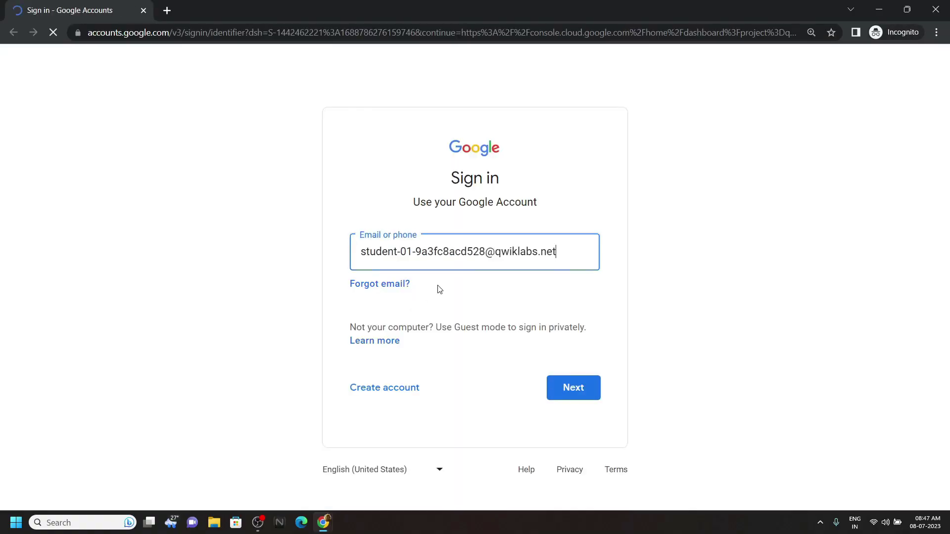
triple_click(481, 253)
key(ctrl+v)
key(Return)
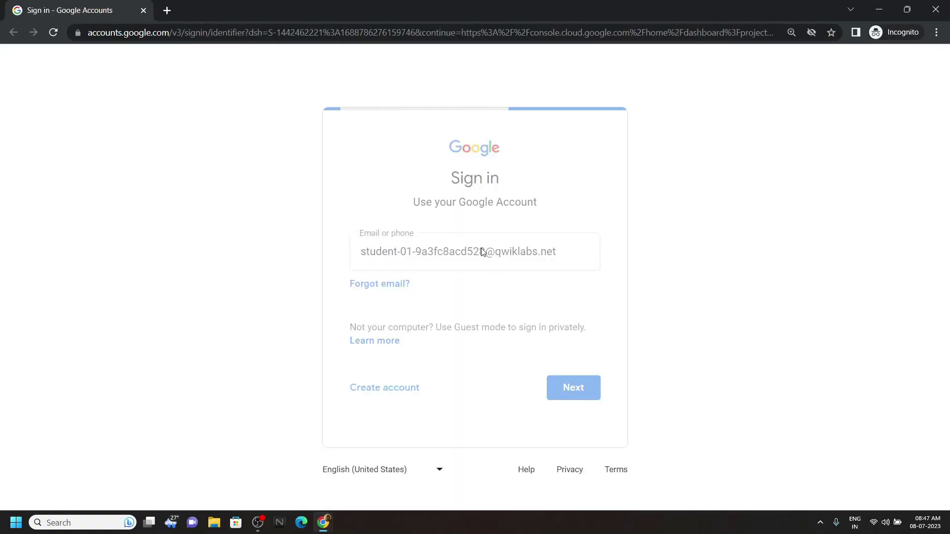
mouse_move(323, 523)
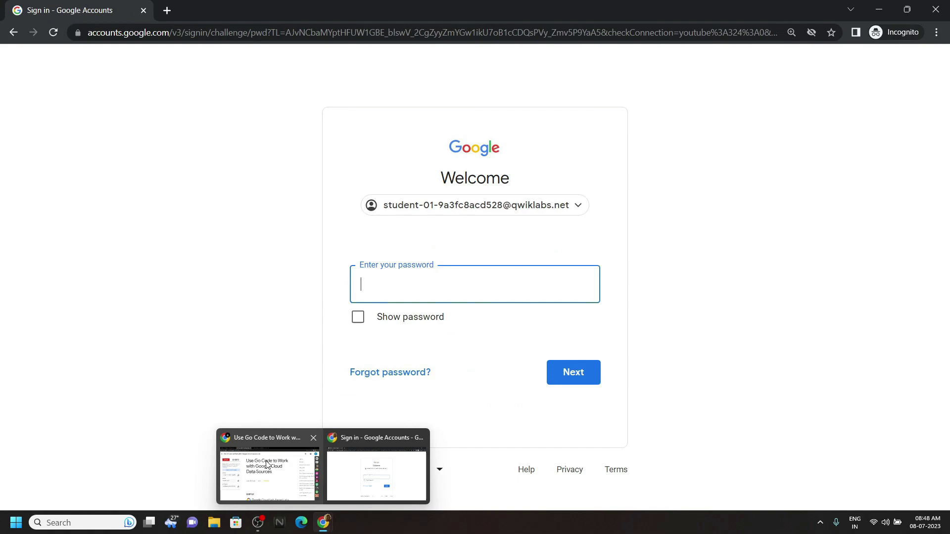
- Copy the lab password from the lab page and submit it on the sign-in page
click(268, 466)
click(174, 323)
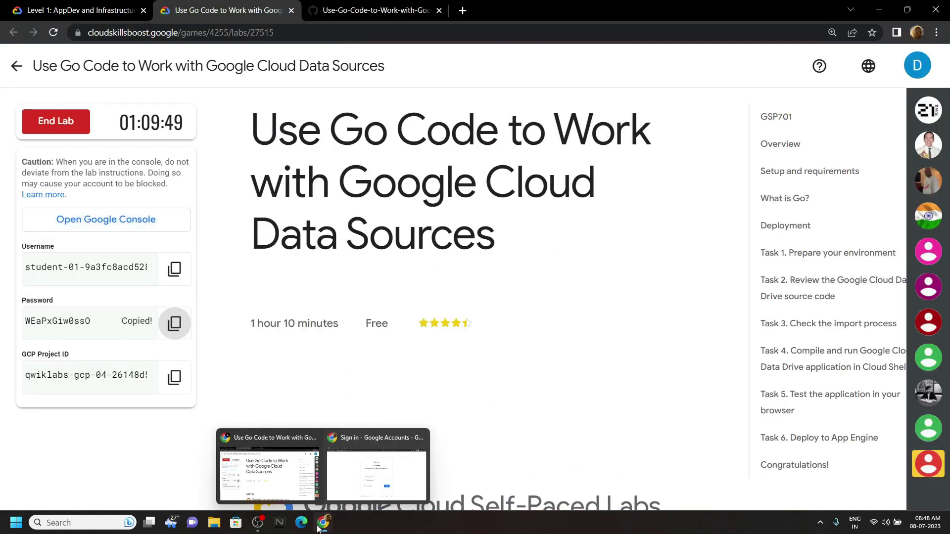
click(353, 490)
key(ctrl+v)
key(Return)
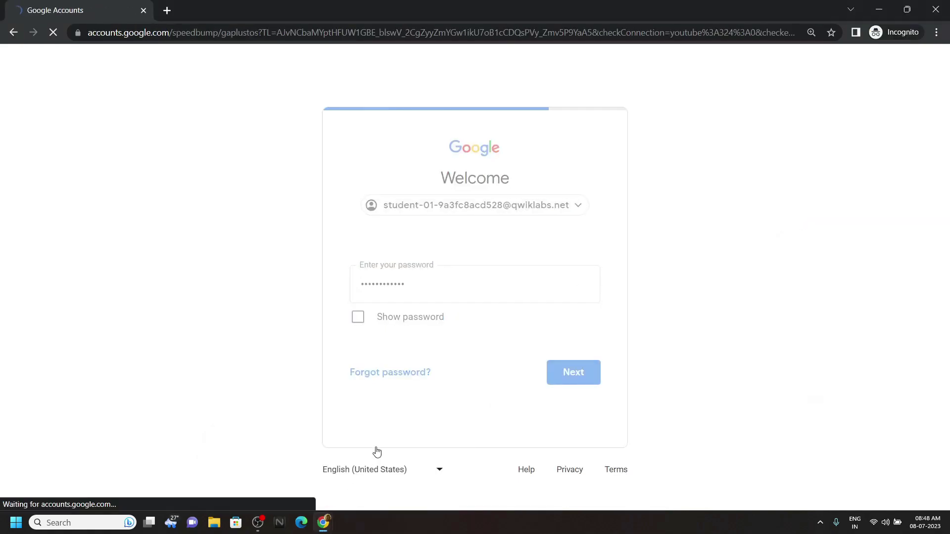
- Open an enlarged Cloud Shell terminal and select the setup commands on solution lines 1–11
click(820, 58)
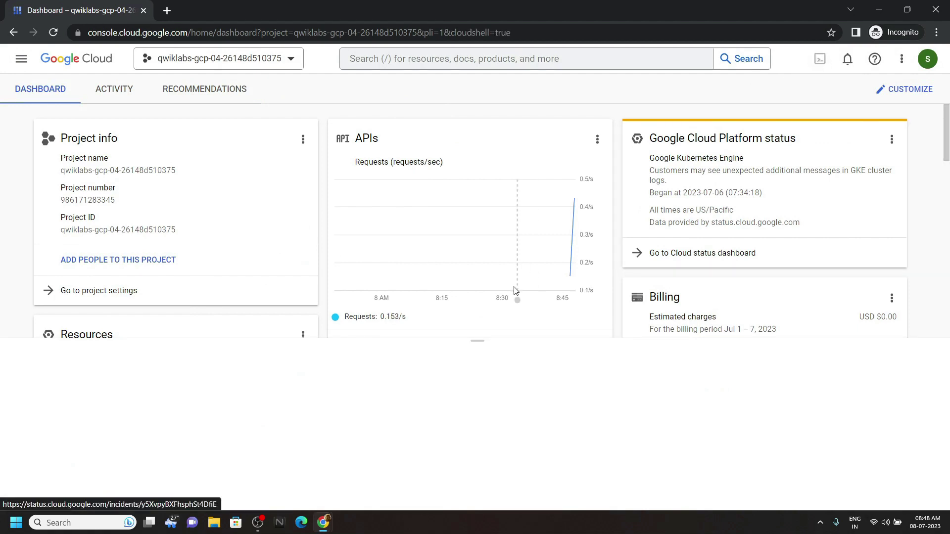
drag(479, 340, 538, 104)
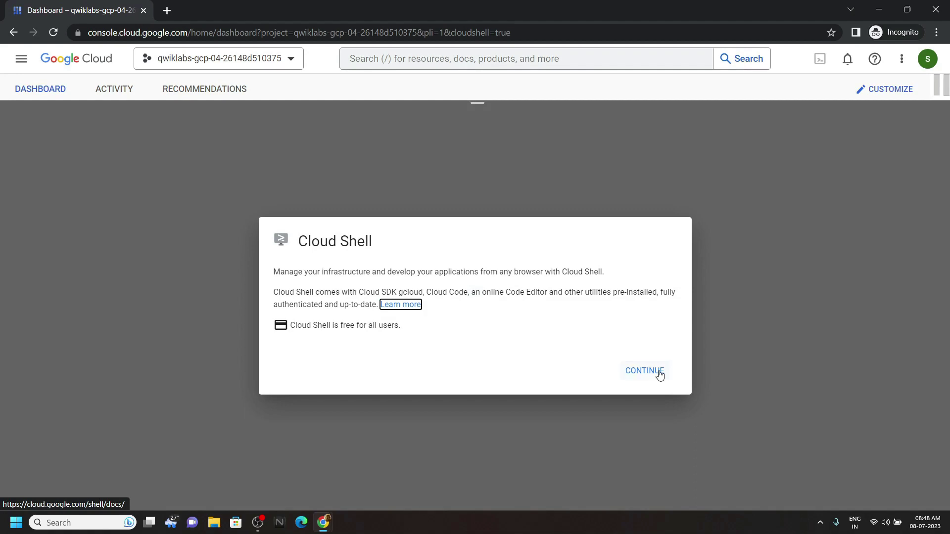
click(659, 372)
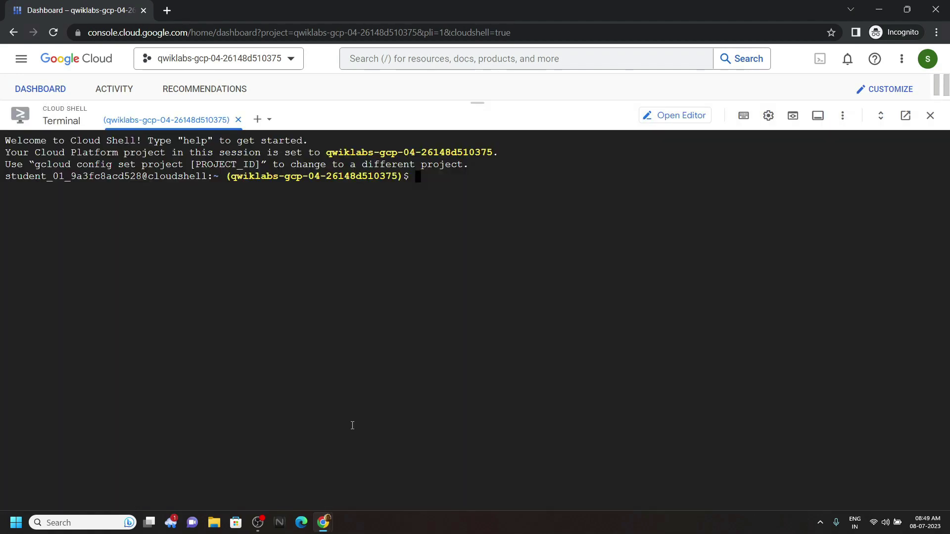
mouse_move(324, 523)
click(282, 477)
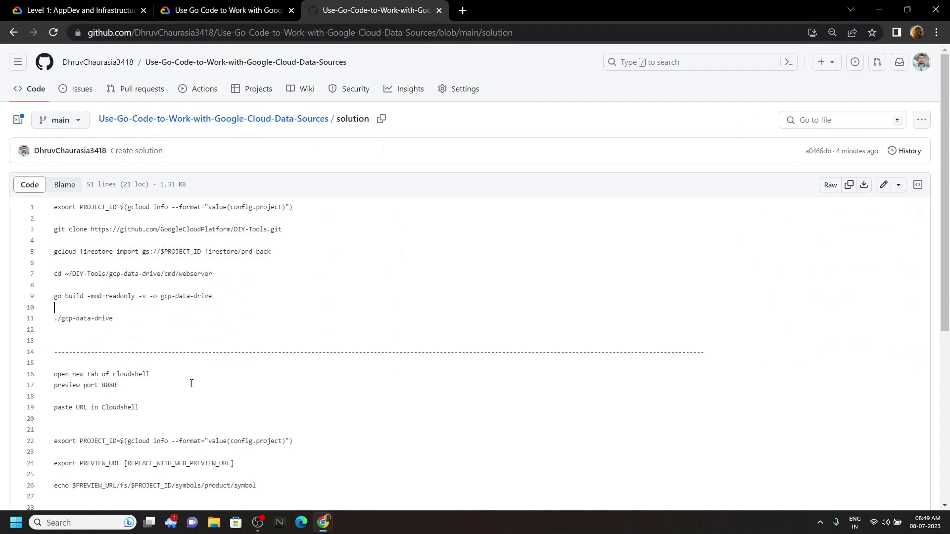
drag(118, 321, 53, 208)
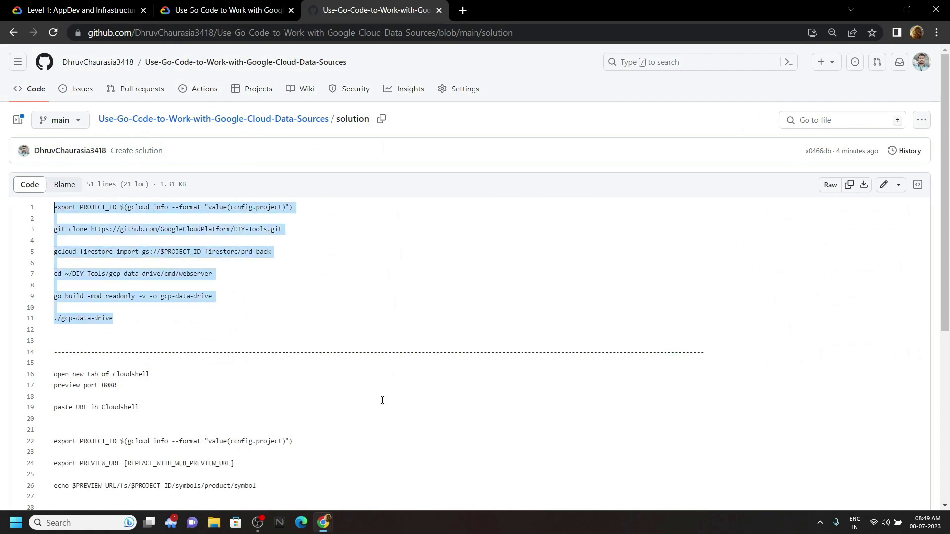
- Run the pasted setup commands, authorize Cloud Shell, and open a second terminal tab
mouse_move(323, 523)
click(366, 467)
key(ctrl+v)
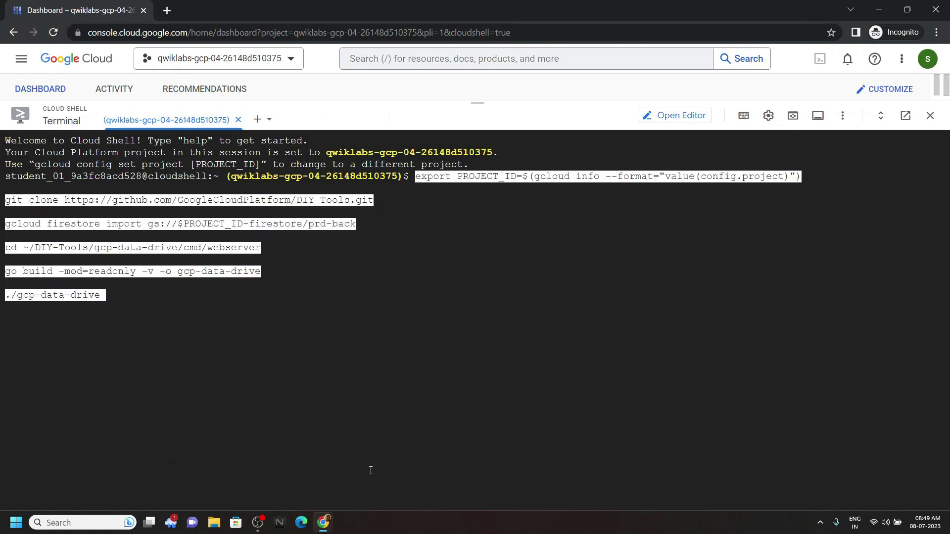
key(Return)
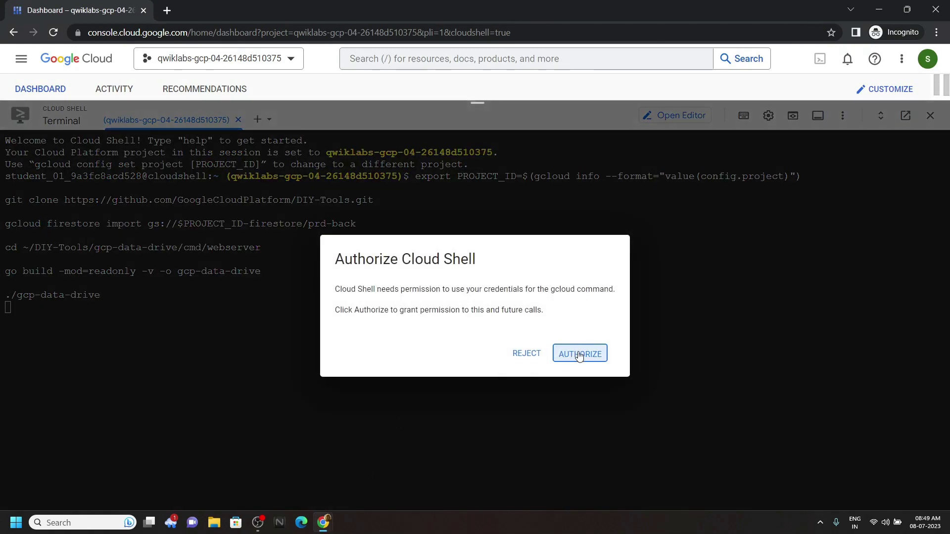
click(580, 355)
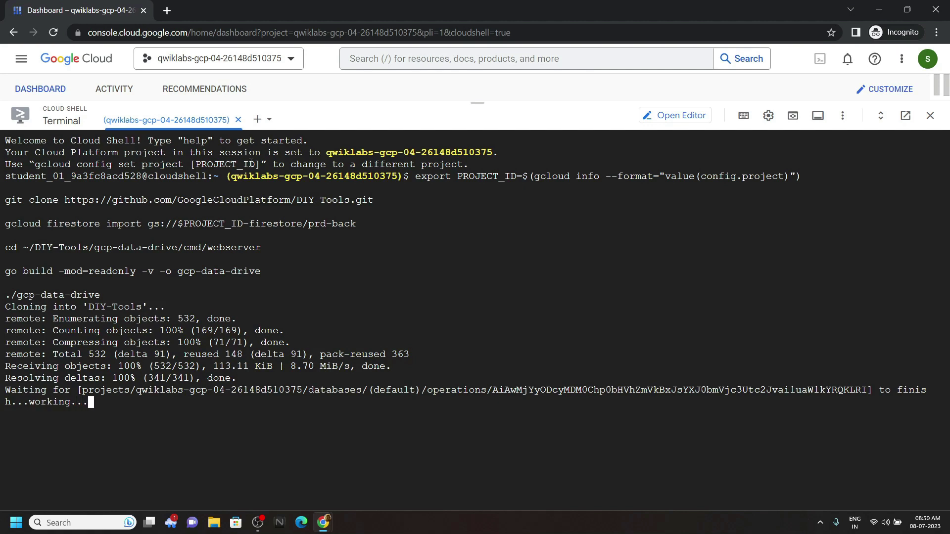
click(257, 120)
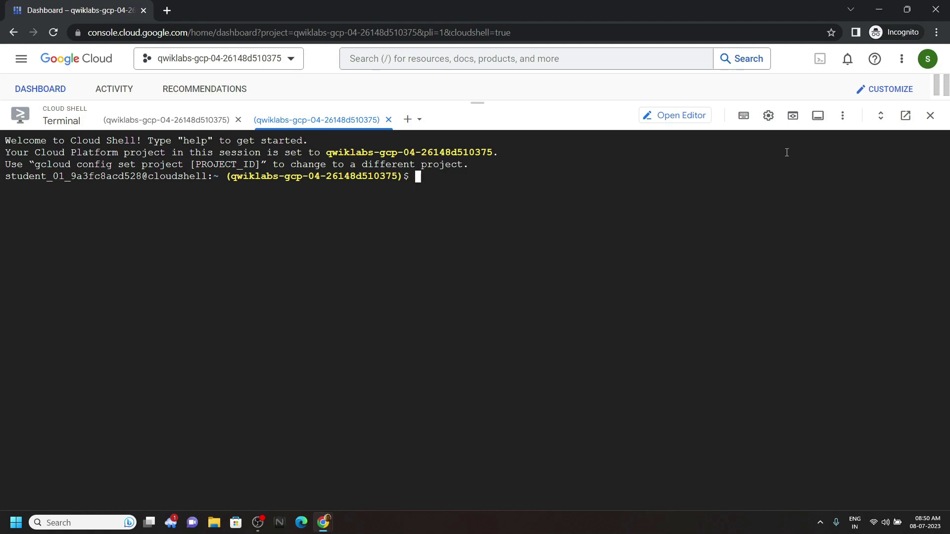
- Open the port 8080 web preview and select its base address
click(793, 116)
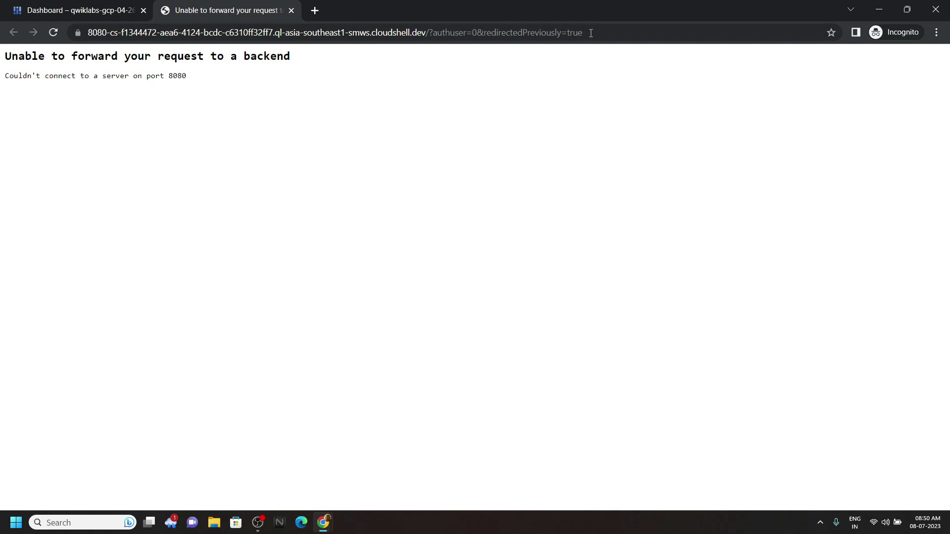
drag(591, 32, 429, 32)
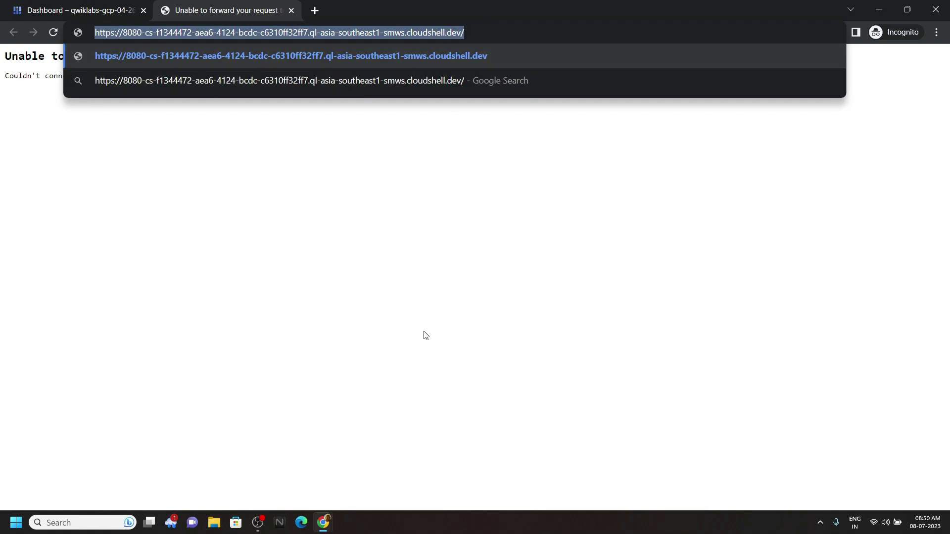
mouse_move(323, 522)
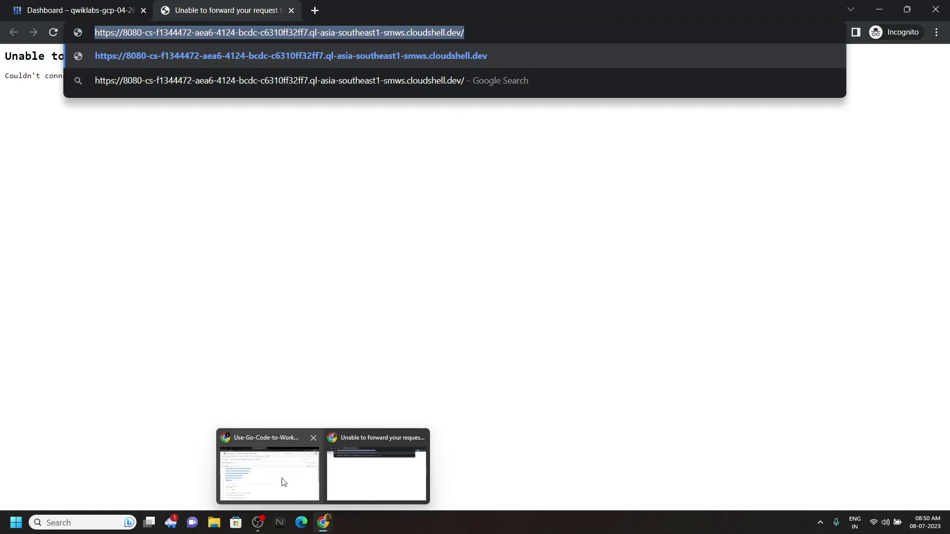
- Replace [REPLACE_WITH_WEB_PREVIEW_URL] on line 24 with the preview URL and select lines 22–26
click(282, 482)
scroll(270, 322, down, 2)
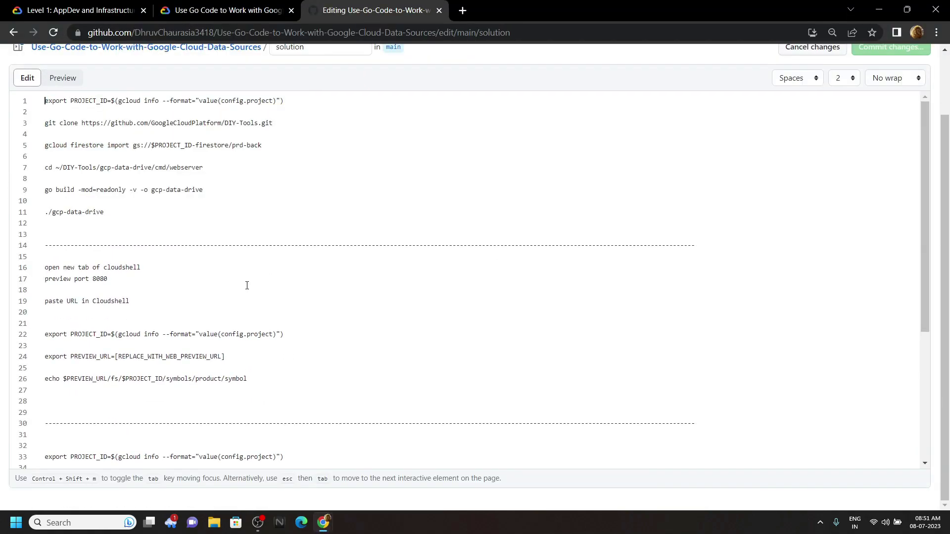
scroll(246, 285, down, 1)
scroll(305, 297, down, 2)
ctrl+scroll(298, 326, up, 1)
ctrl+scroll(203, 250, up, 1)
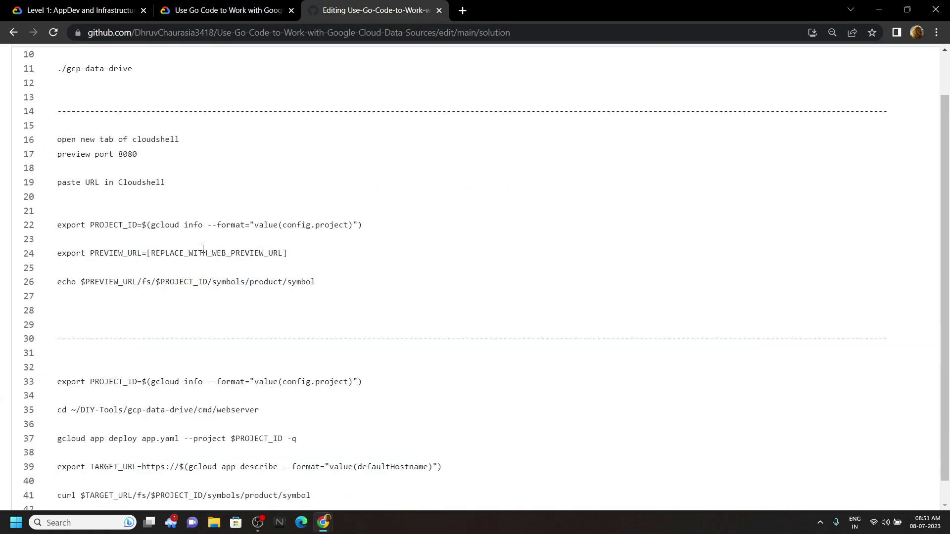
drag(288, 254, 148, 254)
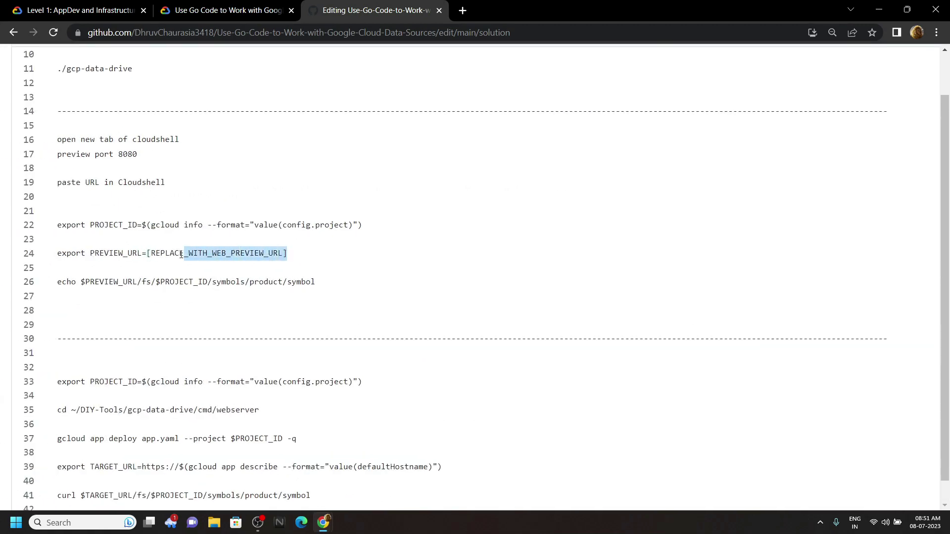
key(BackSpace)
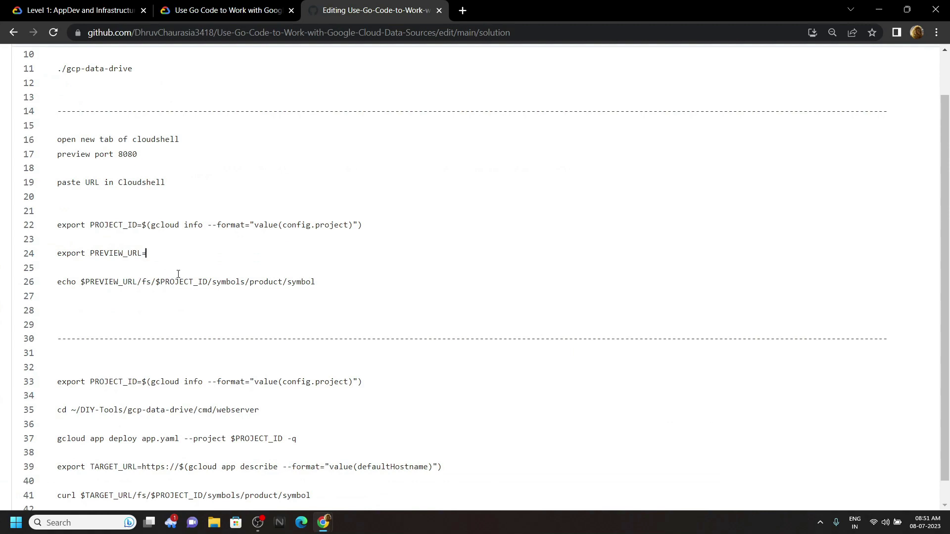
key(ctrl+v)
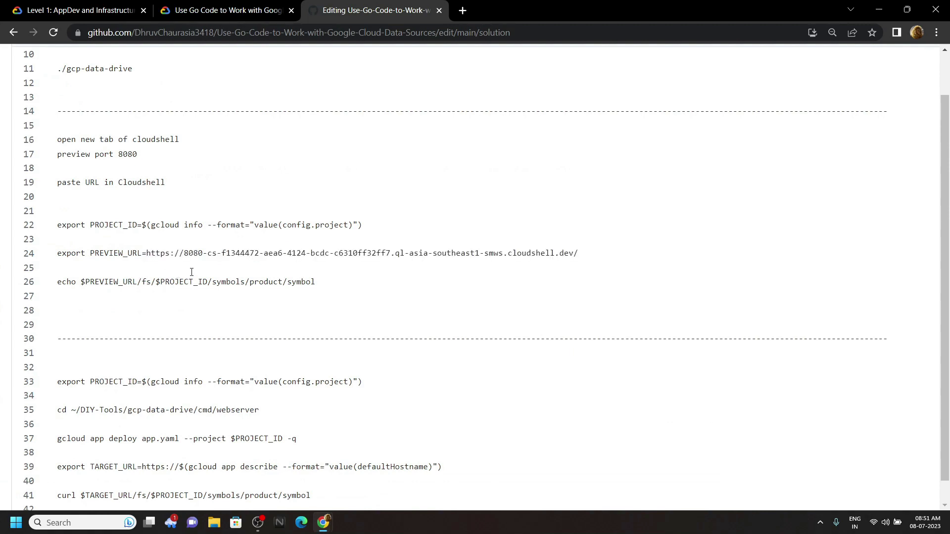
drag(307, 283, 58, 231)
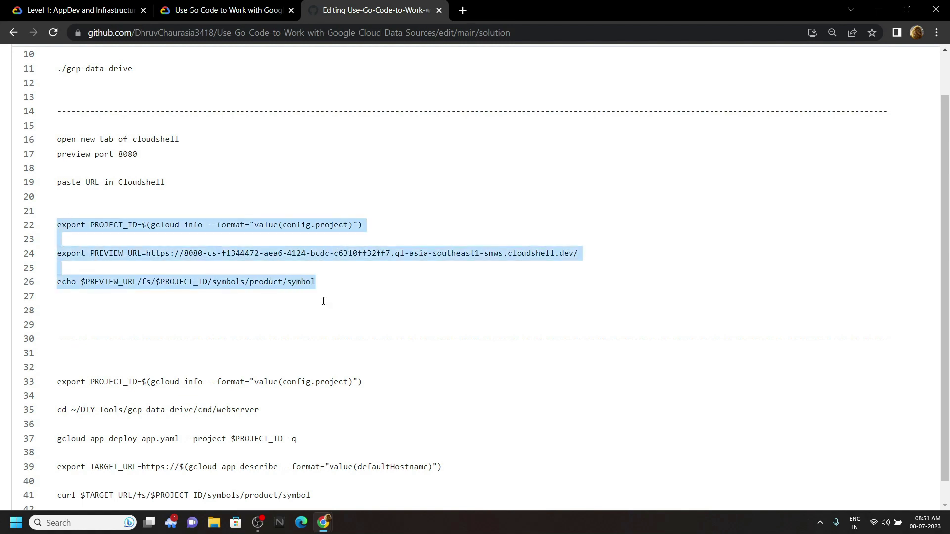
- Return to Cloud Shell and paste the preview-address commands into the terminal
mouse_move(323, 523)
click(385, 466)
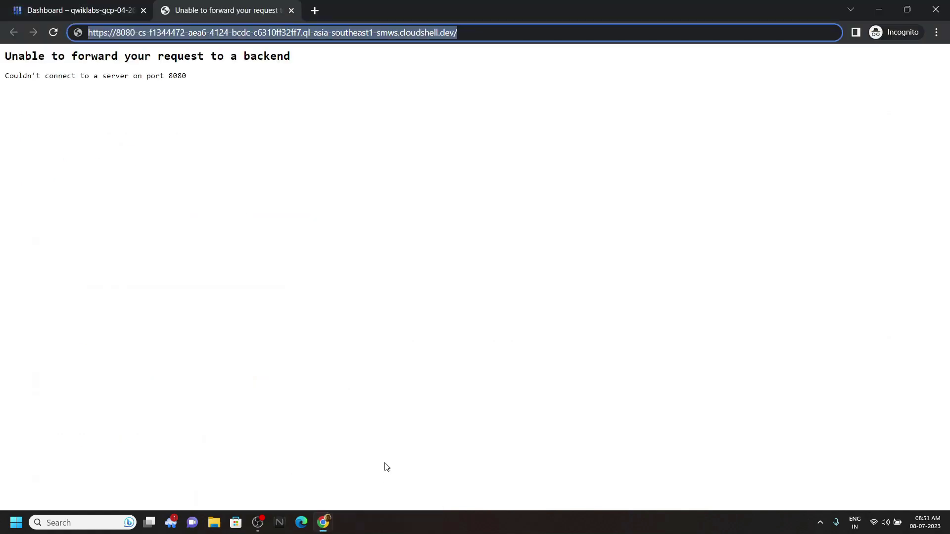
click(69, 6)
click(431, 203)
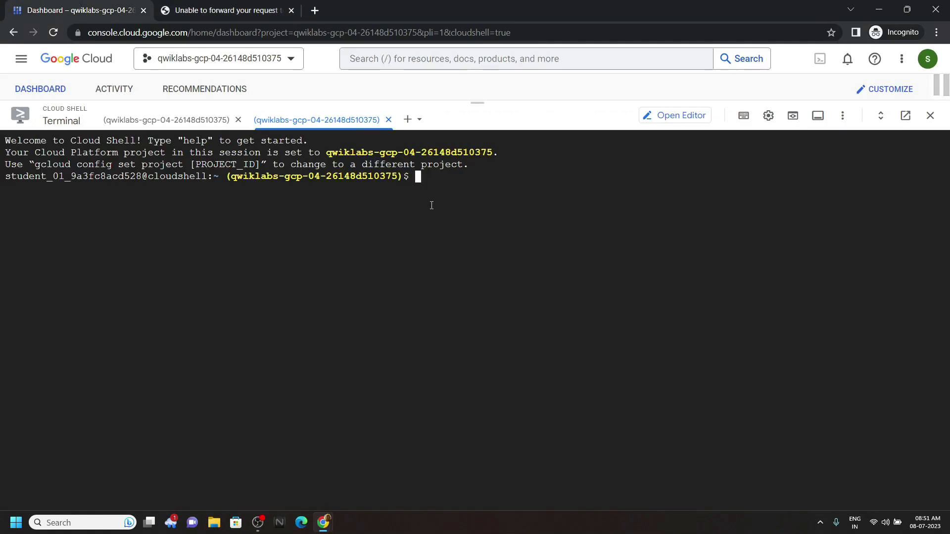
key(ctrl+v)
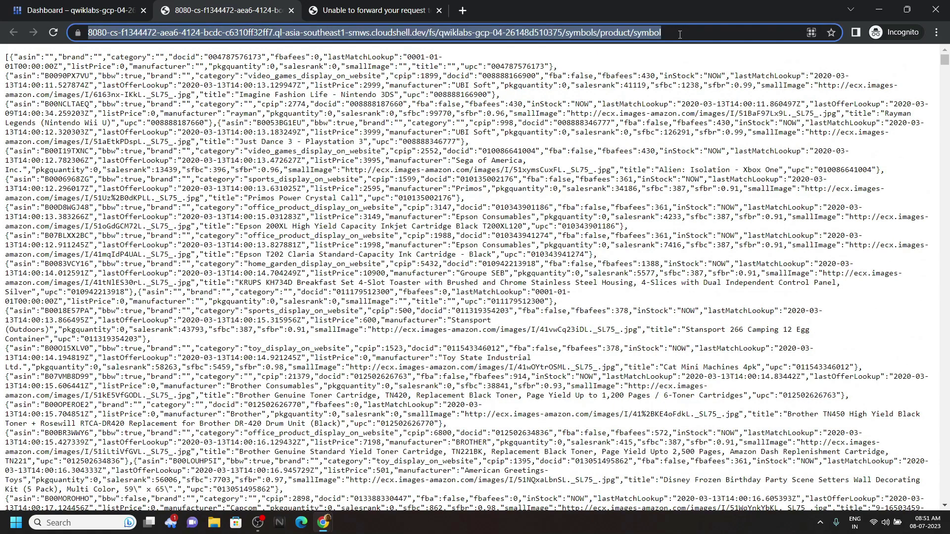
- Open Notepad from the taskbar search and paste the product symbols URL into it
click(80, 523)
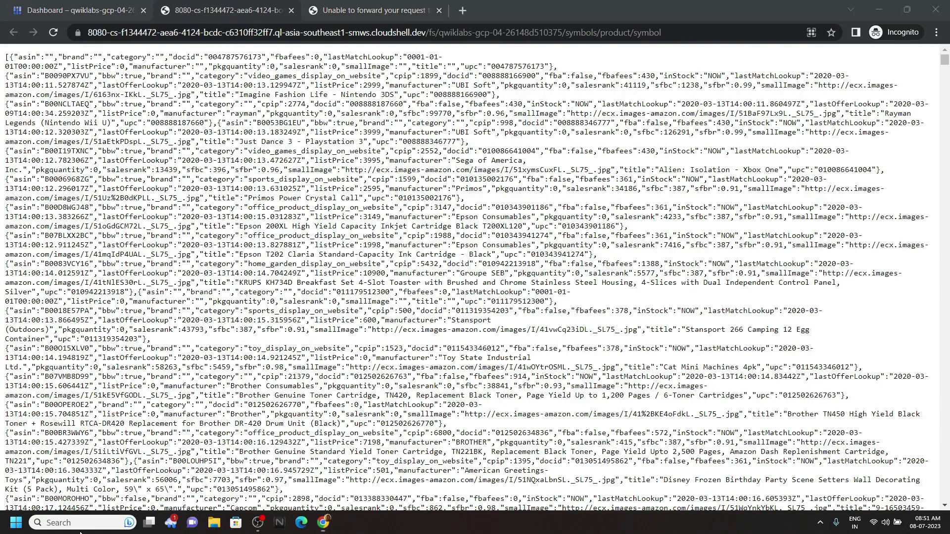
text(note)
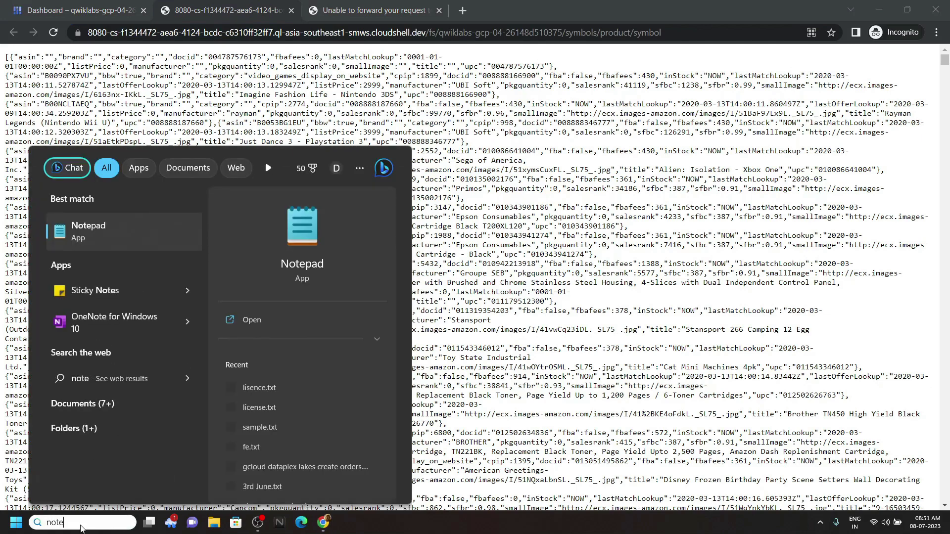
key(Return)
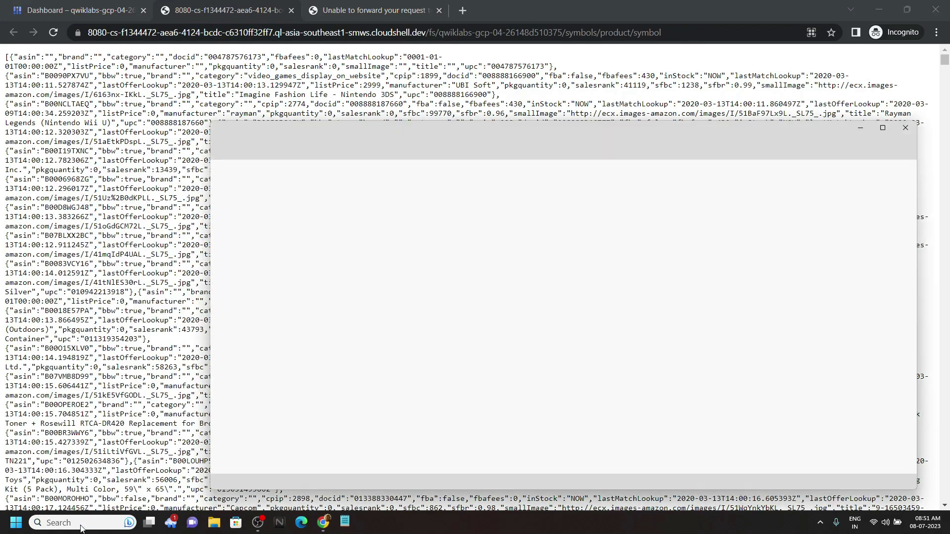
text(https://8080-cs-f1344472-aea6-4124-bcdc-c6310ff32ff7.ql-asia-southeast1-smws.cloudshell.dev/fs/qwiklabs-gcp-04-26148d510375/symbols/product/symbol)
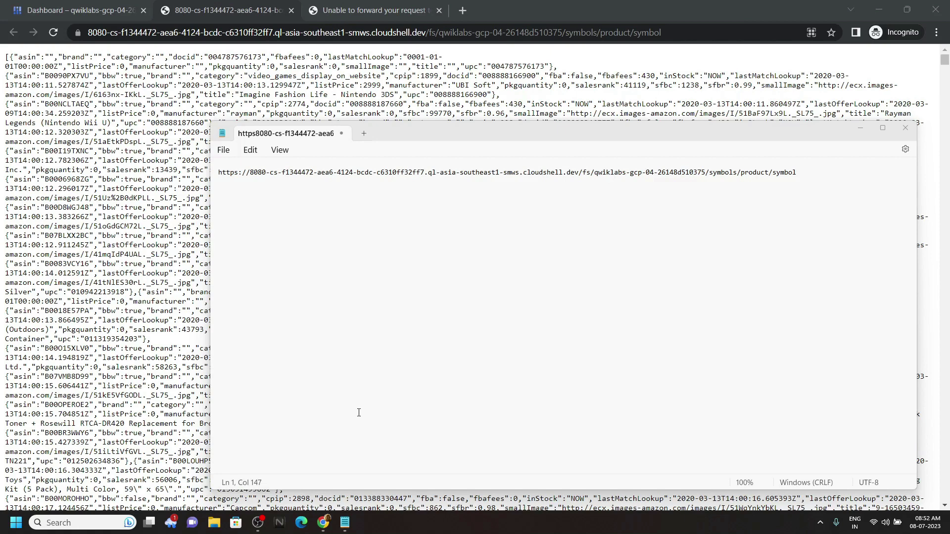
click(402, 355)
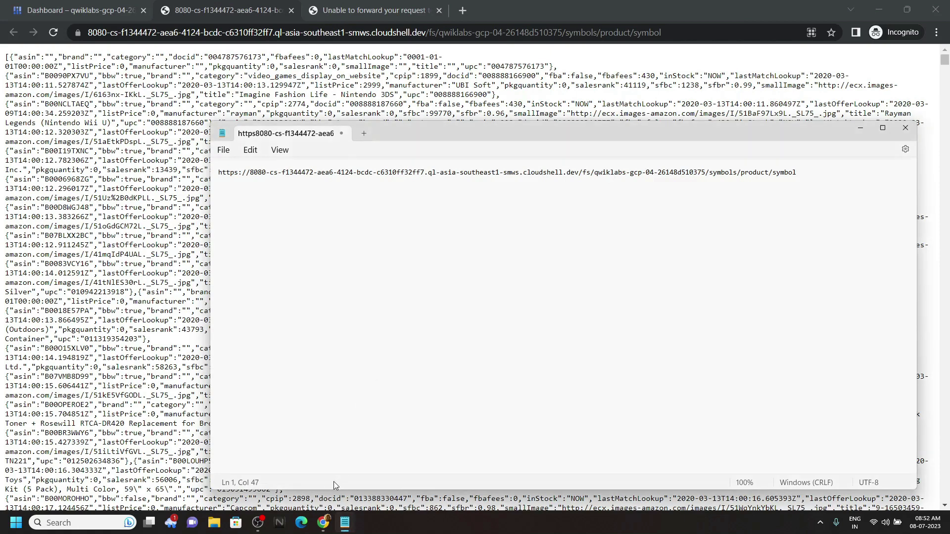
- Jump to Task 5's 'Query BigQuery using Google Cloud Data Drive' section and highlight 'fs'
click(267, 461)
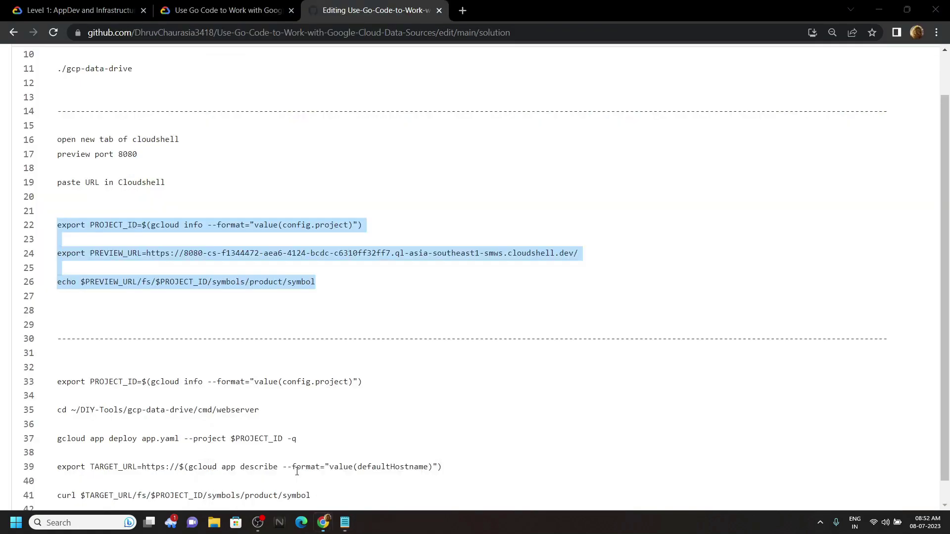
click(223, 10)
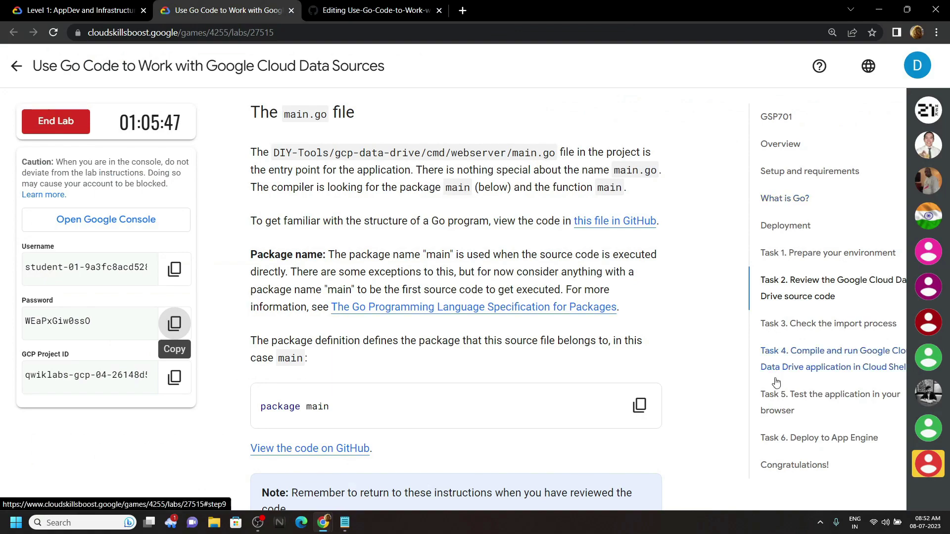
click(804, 394)
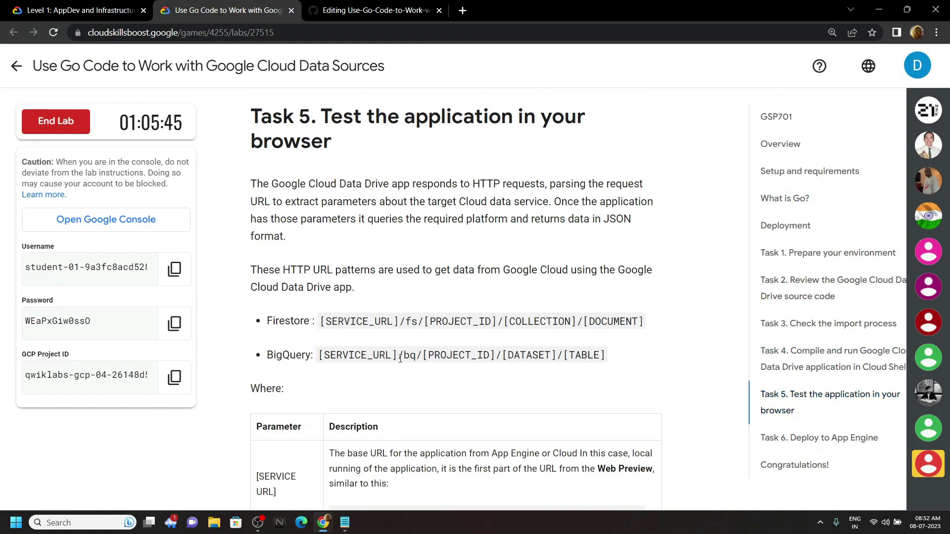
scroll(399, 359, down, 1)
scroll(399, 358, down, 4)
scroll(399, 358, down, 4)
scroll(400, 359, down, 4)
scroll(399, 360, down, 4)
scroll(400, 358, down, 5)
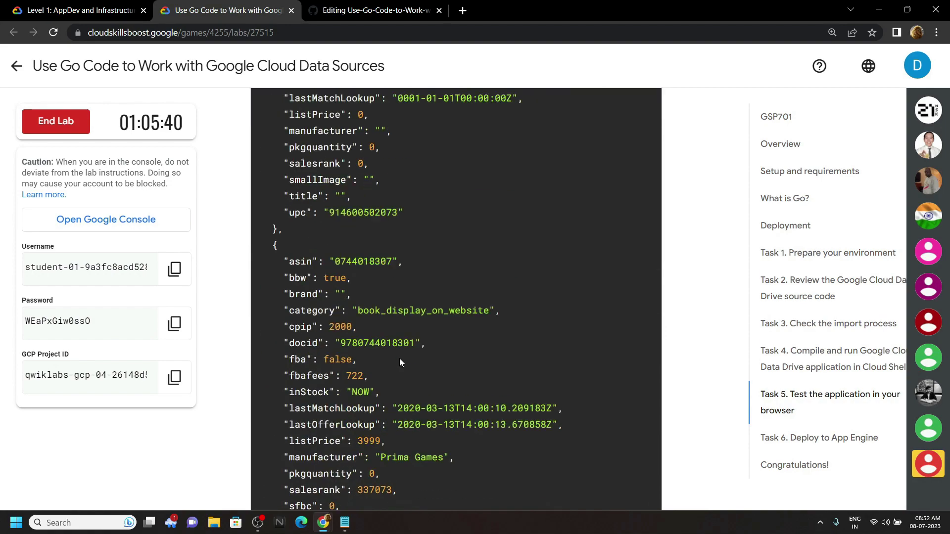
scroll(399, 359, down, 5)
scroll(400, 358, up, 1)
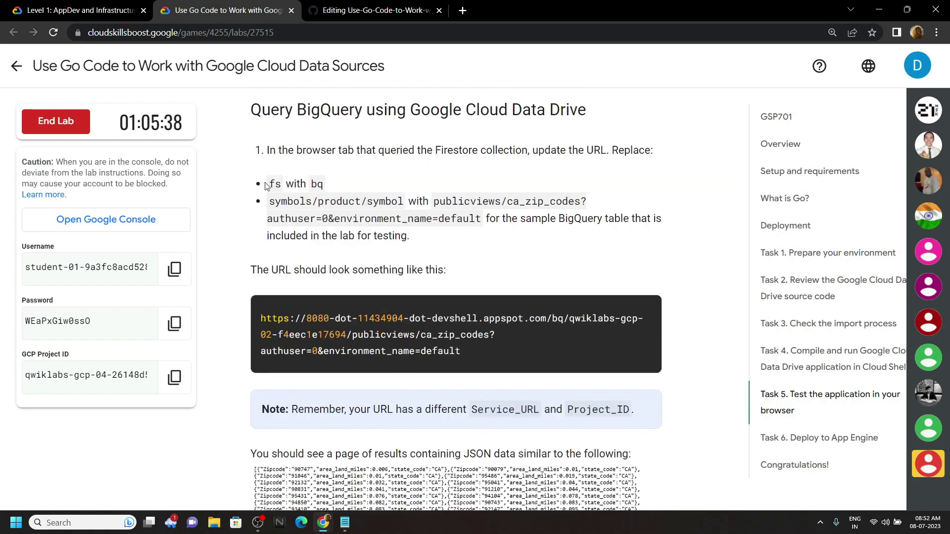
double_click(271, 184)
- Delete fs from the Notepad URL and copy the ca_zip_codes table path from the lab
click(345, 523)
click(587, 173)
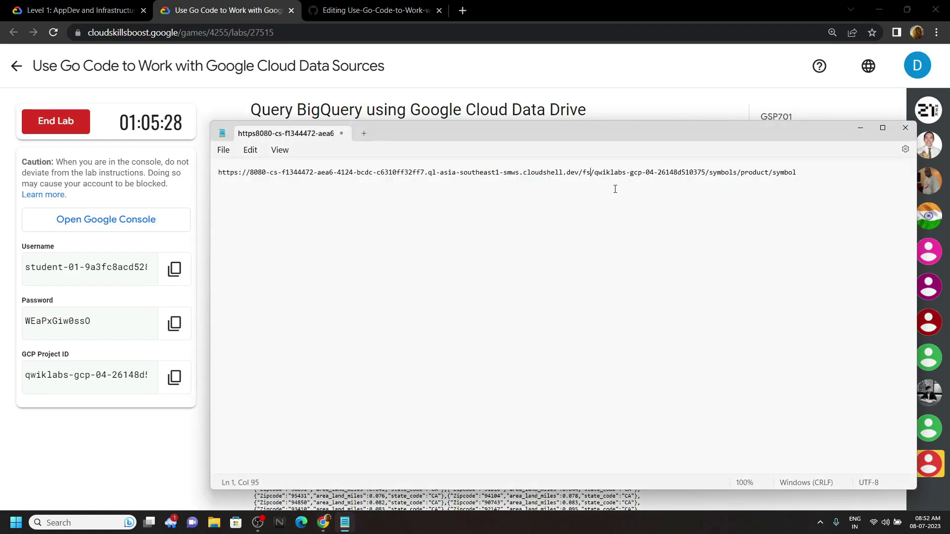
scroll(615, 189, up, 1)
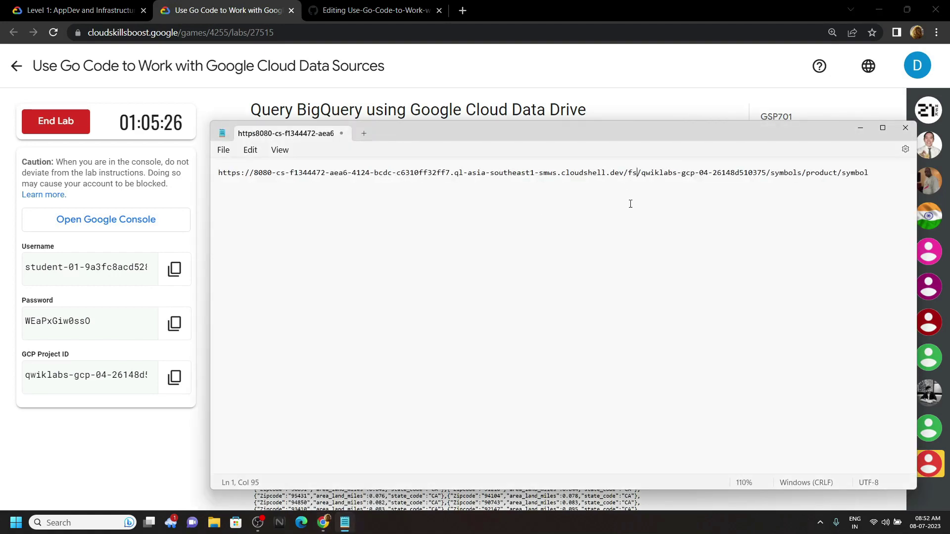
key(BackSpace)
key(BackSpace)
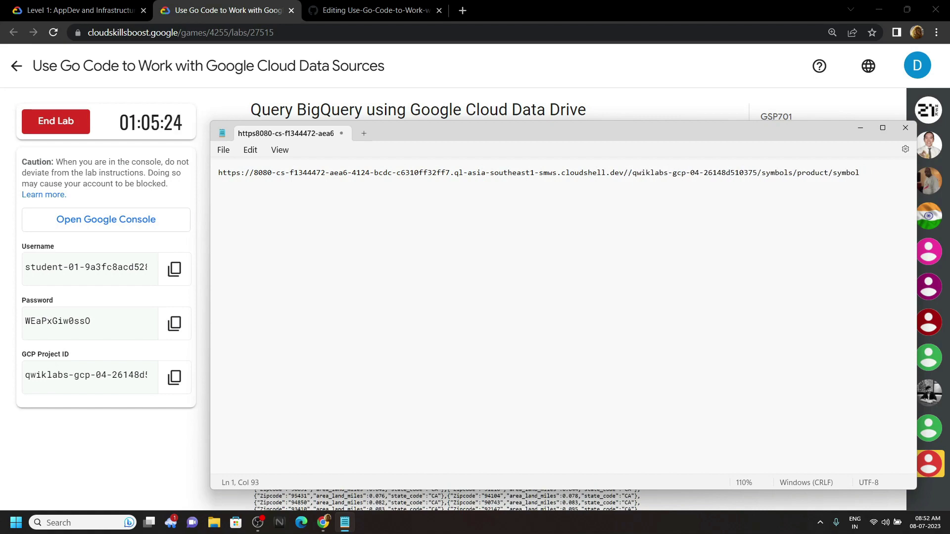
text(bq)
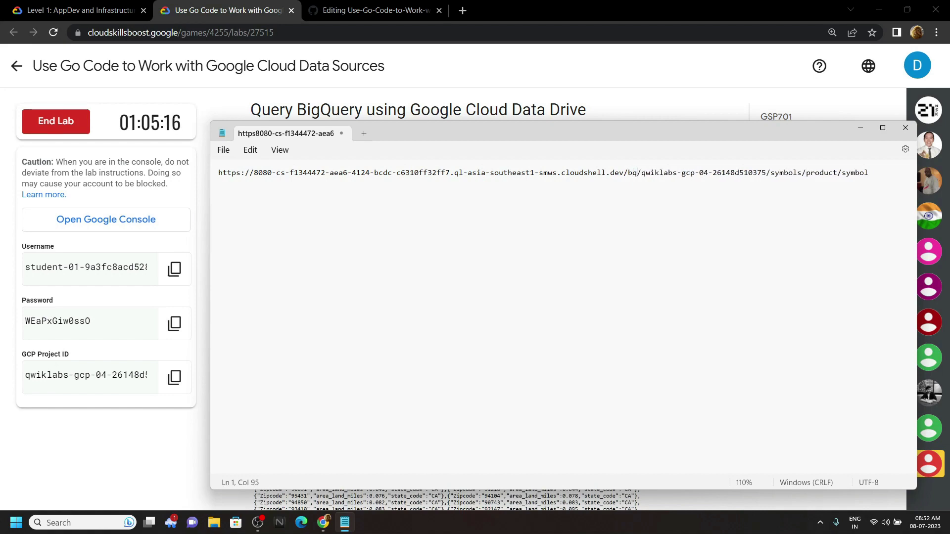
click(600, 100)
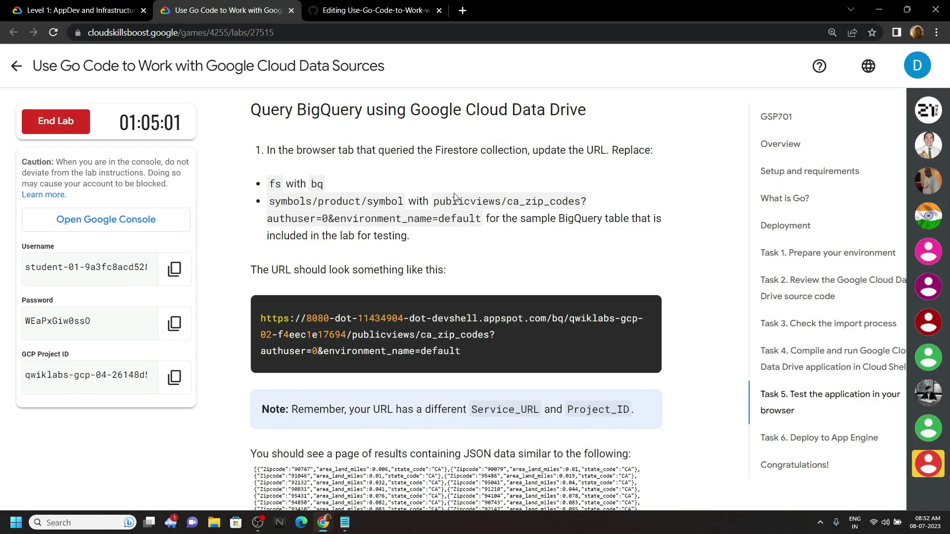
drag(434, 202, 483, 219)
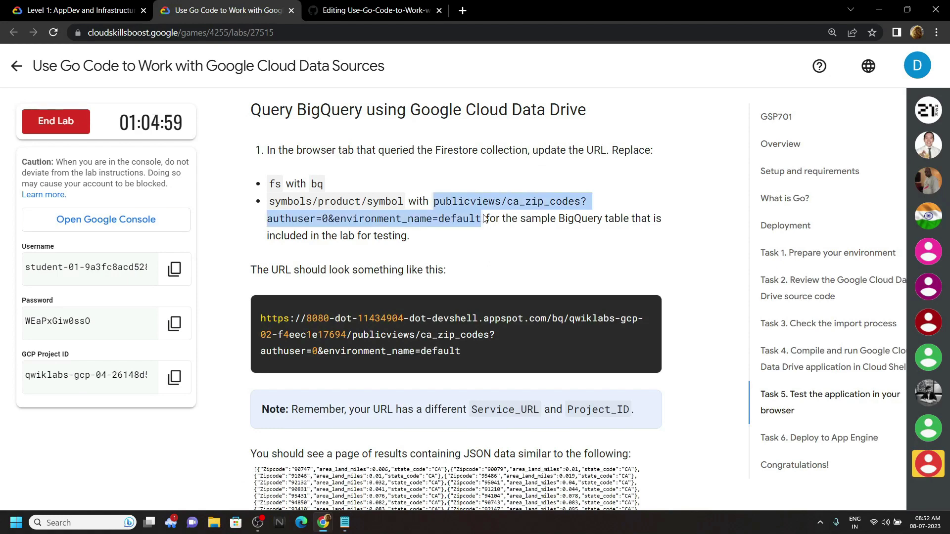
- Replace symbols/product/symbol with the ca_zip_codes table path and select the whole URL
click(345, 523)
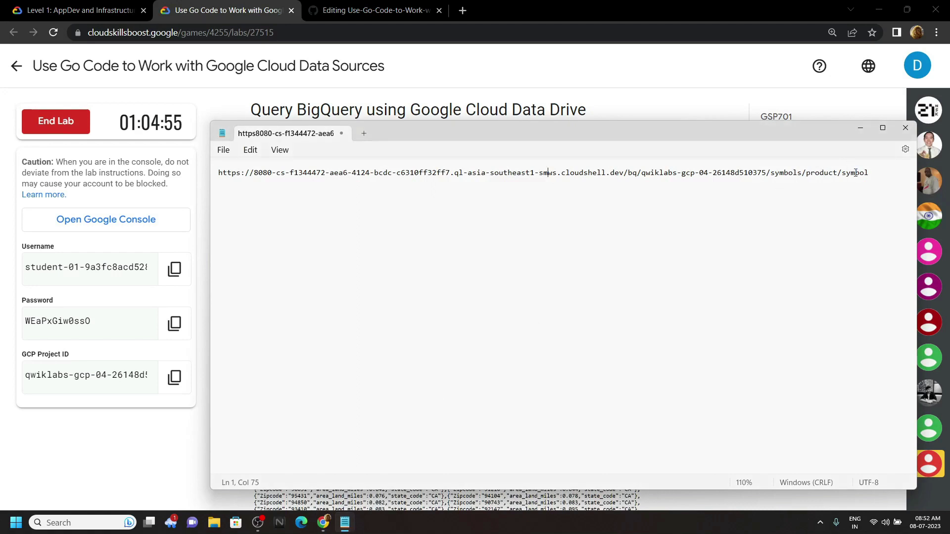
drag(868, 173, 770, 183)
key(BackSpace)
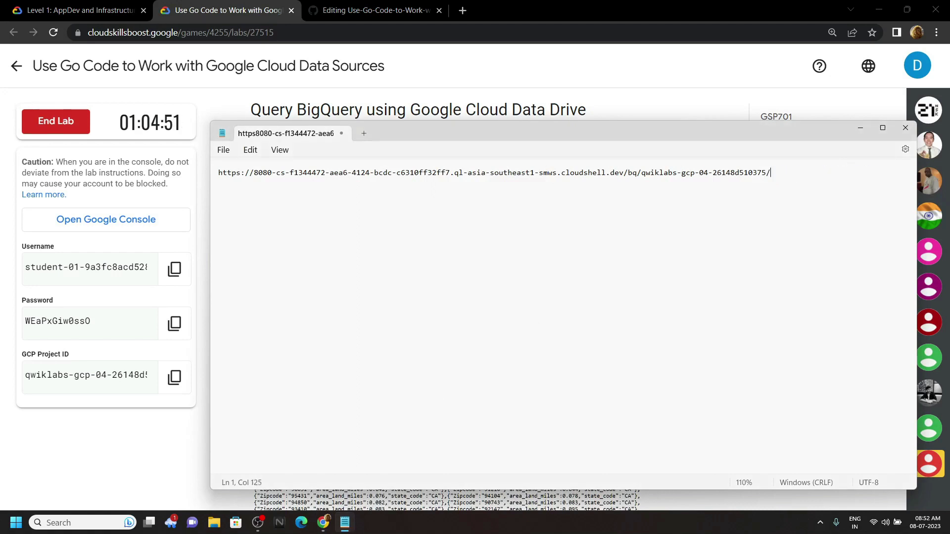
text(publicviews/ca_zip_codes?authuser=0&environment_name=default)
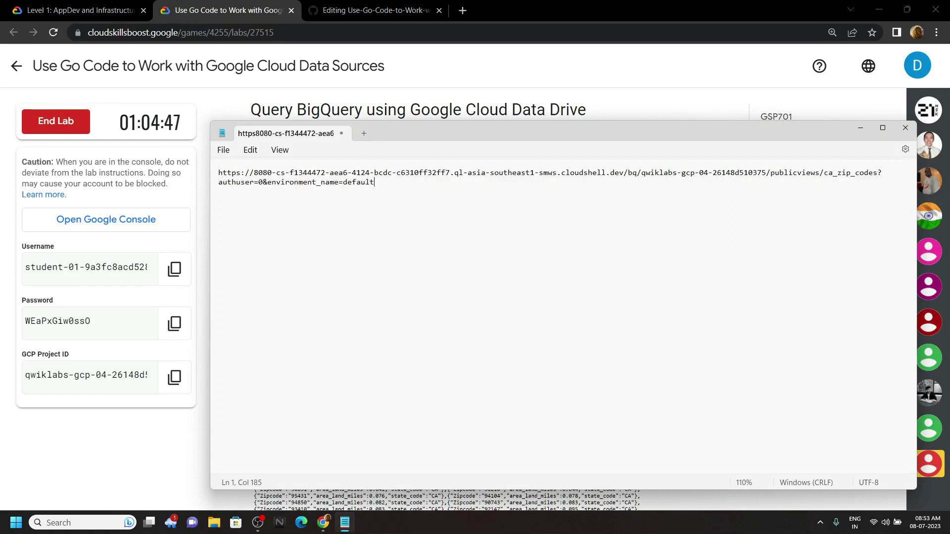
click(682, 173)
key(ctrl+a)
key(ctrl+c)
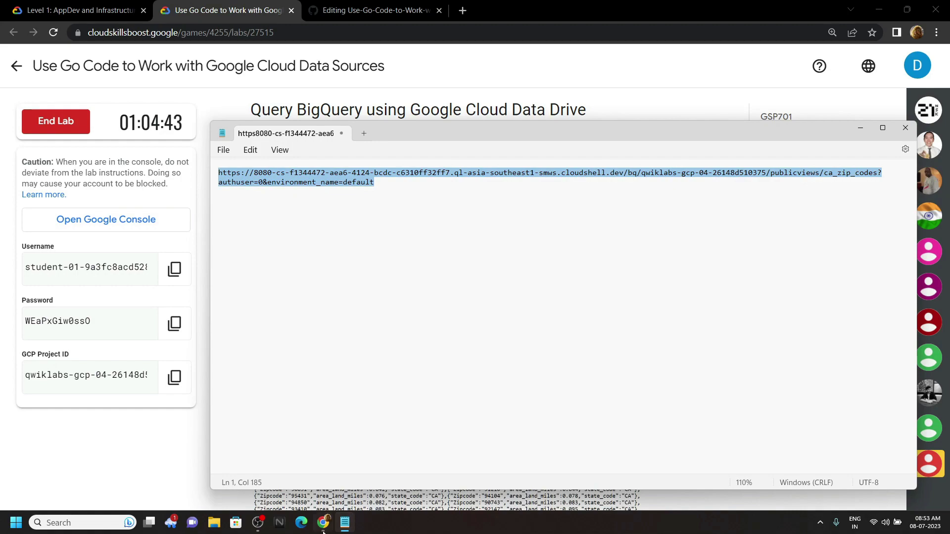
- Paste and run the edited BigQuery preview URL in Cloud Shell, then review the California zip-code JSON
mouse_move(322, 522)
click(375, 475)
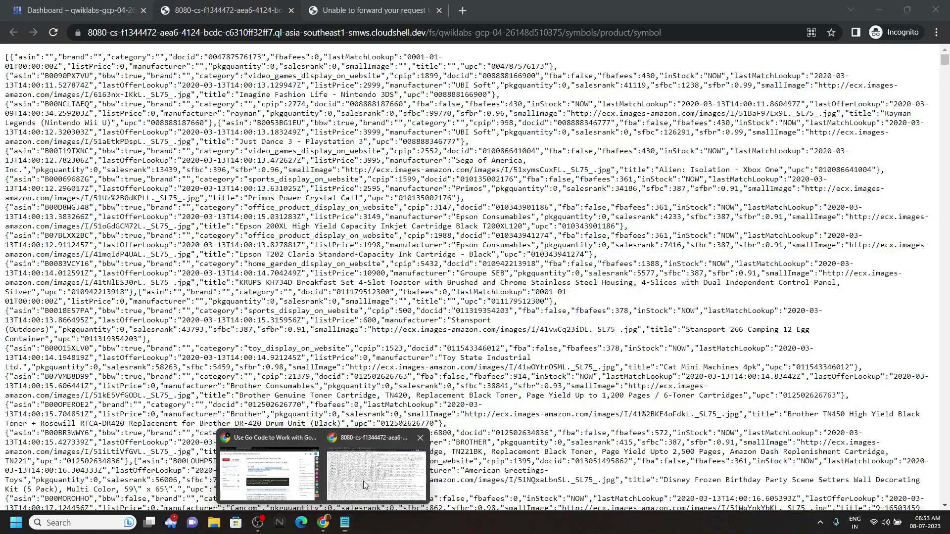
click(95, 7)
key(ctrl+v)
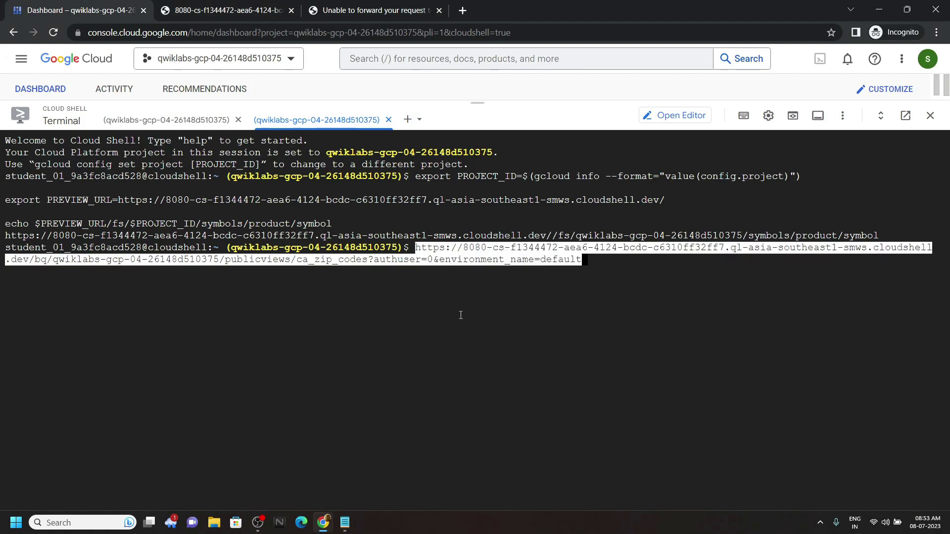
key(Return)
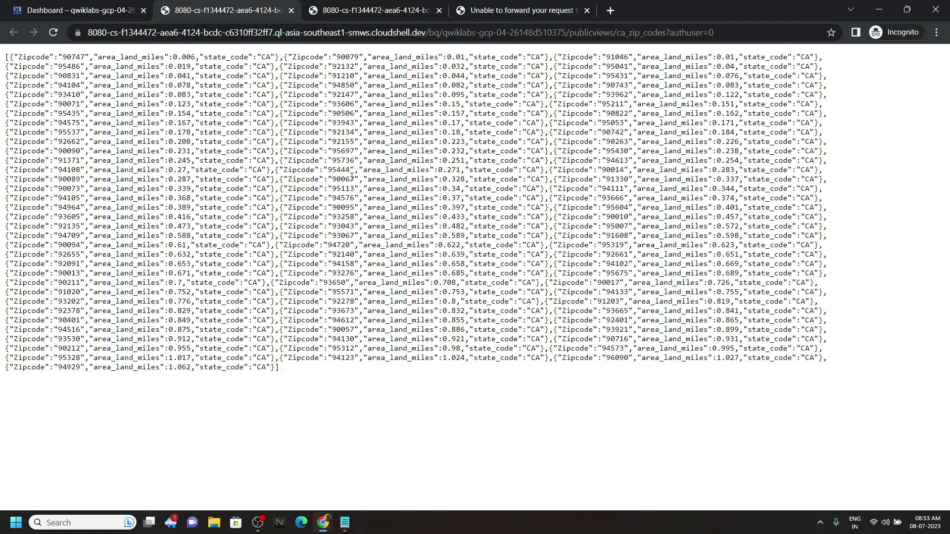
drag(304, 362, 3, 52)
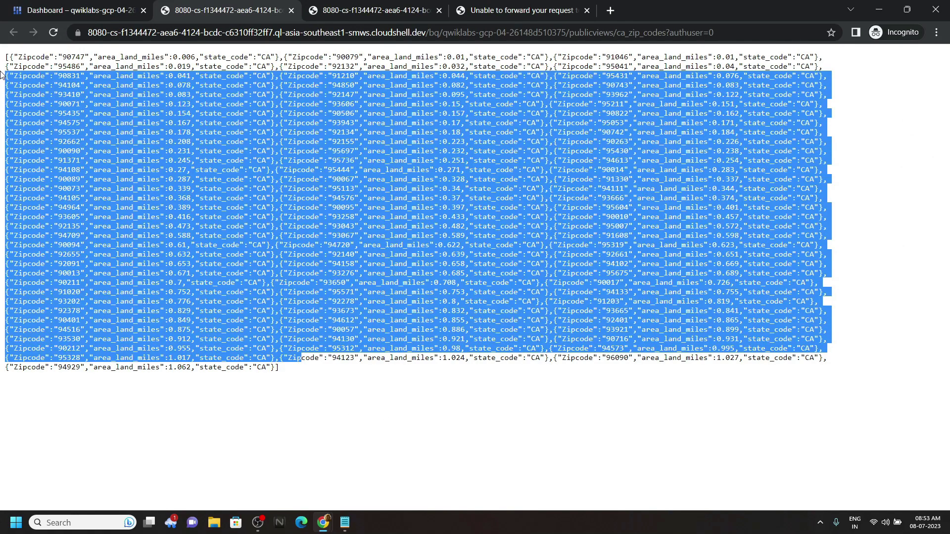
click(369, 359)
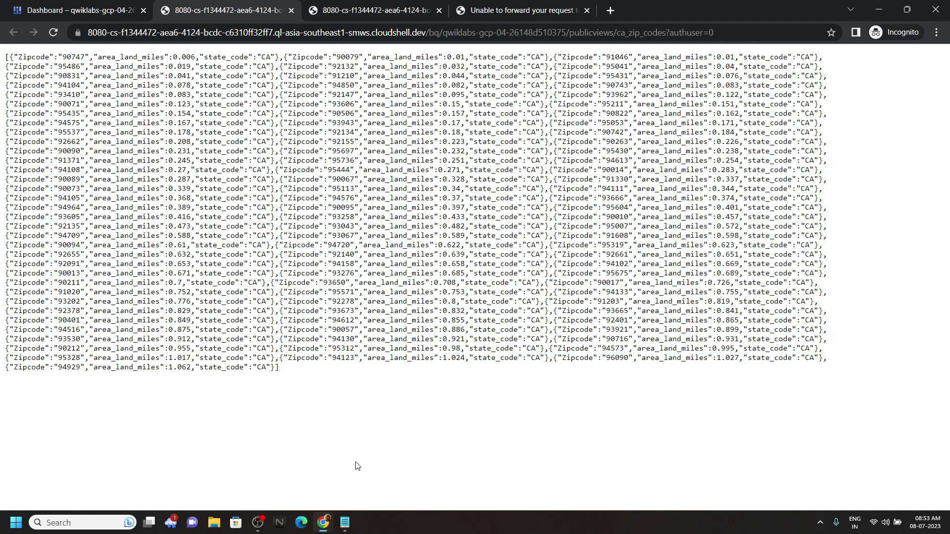
- Select the App Engine deployment commands on lines 33–45 of the GitHub solution notes
mouse_move(323, 523)
click(287, 479)
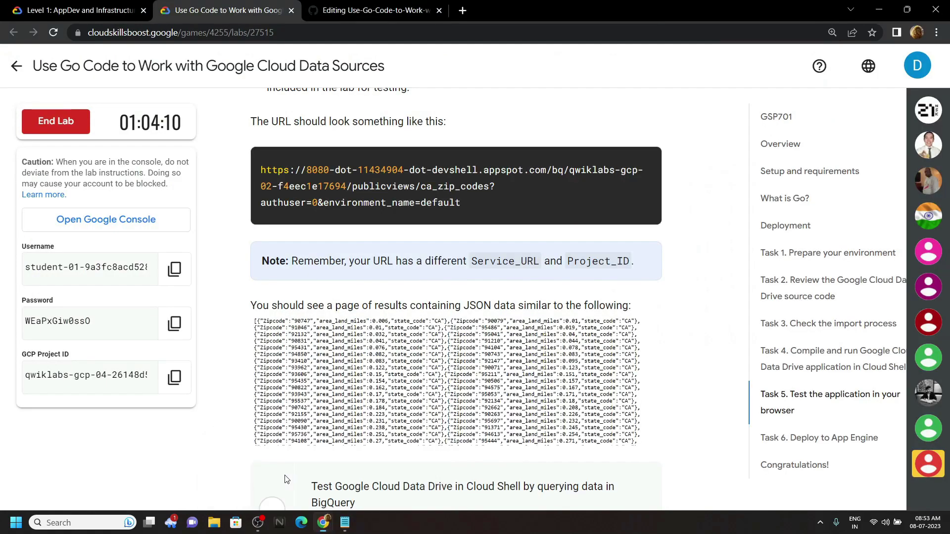
click(369, 5)
scroll(246, 286, down, 4)
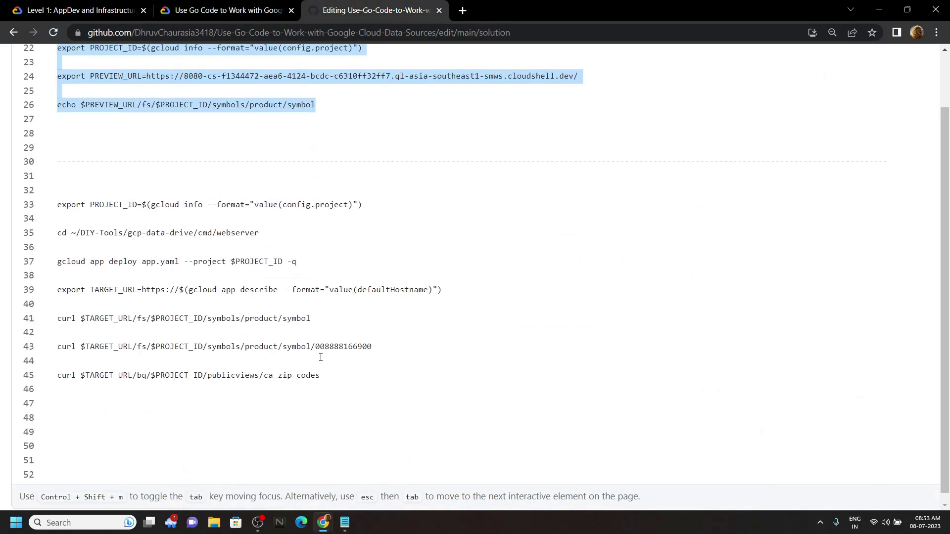
drag(320, 375, 30, 201)
key(ctrl+c)
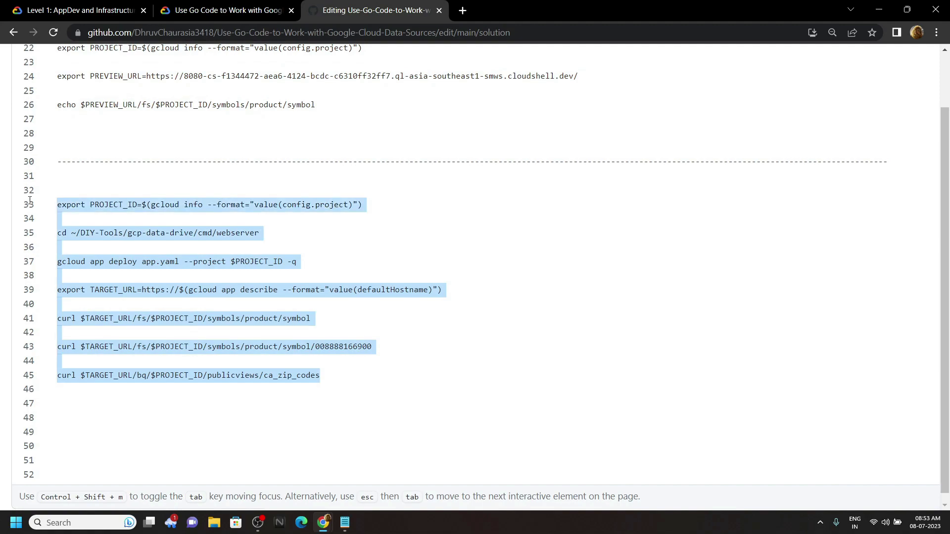
mouse_move(323, 523)
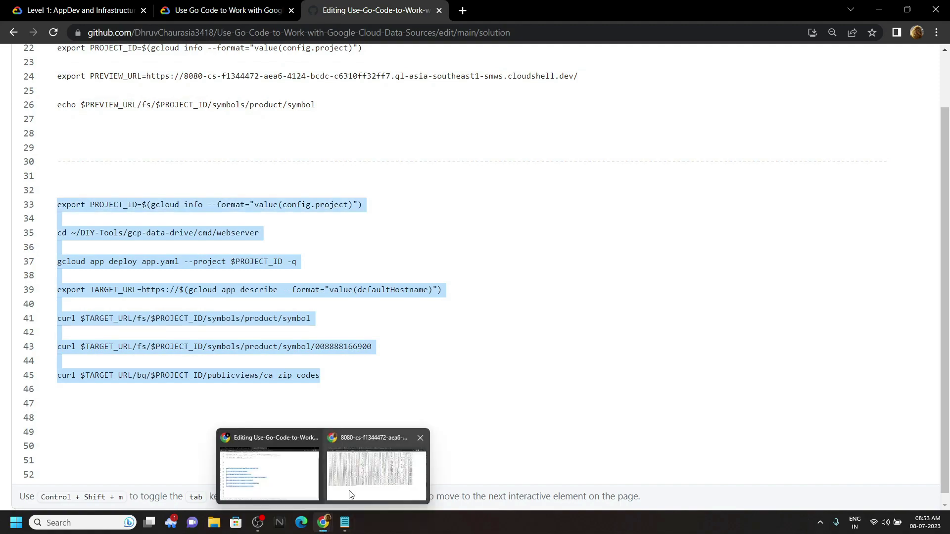
click(353, 488)
- Paste and run the copied App Engine deploy commands in a new Cloud Shell terminal
key(ctrl+1)
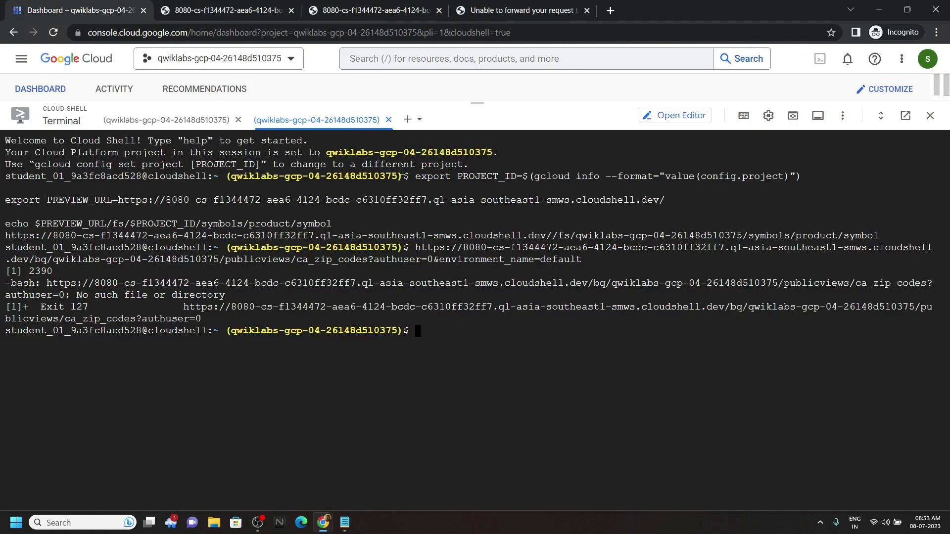
click(407, 119)
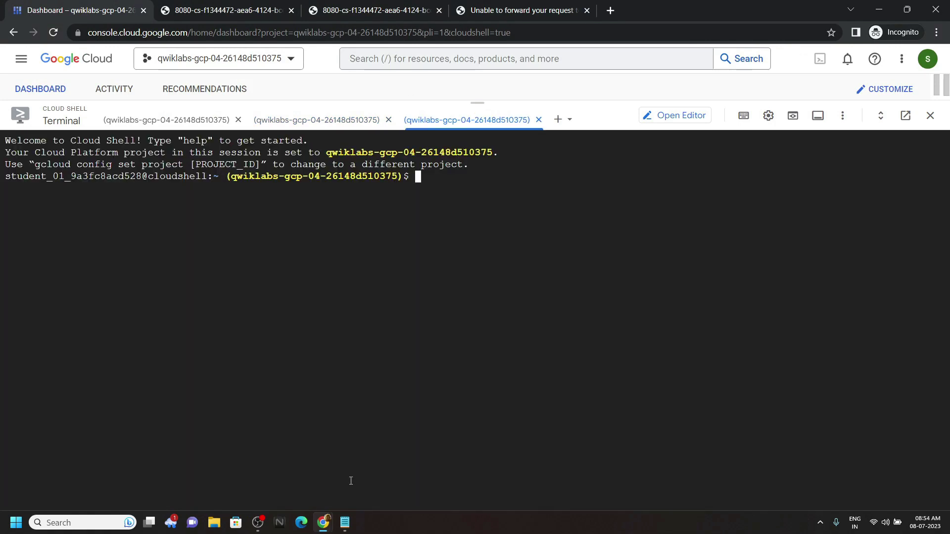
key(ctrl+v)
key(Return)
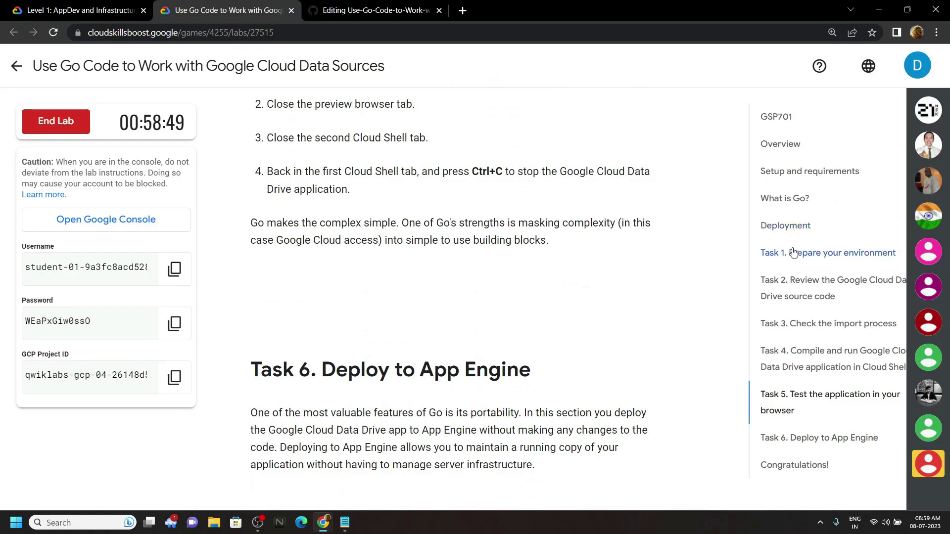
- Jump back to Task 1 in the lab outline
click(754, 249)
scroll(505, 259, down, 5)
scroll(505, 258, down, 5)
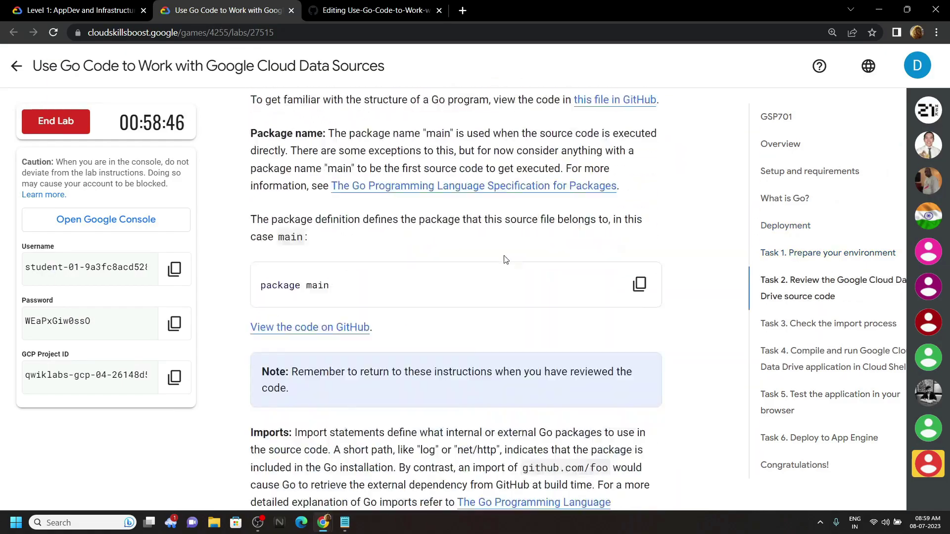
scroll(504, 260, down, 5)
scroll(504, 259, down, 5)
scroll(505, 259, down, 5)
scroll(505, 259, down, 5)
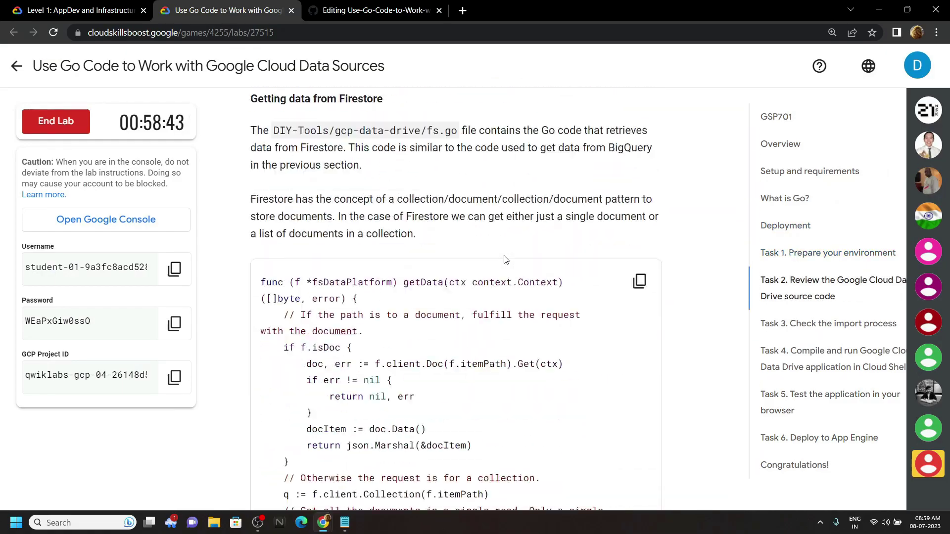
scroll(505, 260, down, 5)
scroll(504, 258, down, 5)
scroll(505, 259, down, 5)
scroll(505, 259, down, 5)
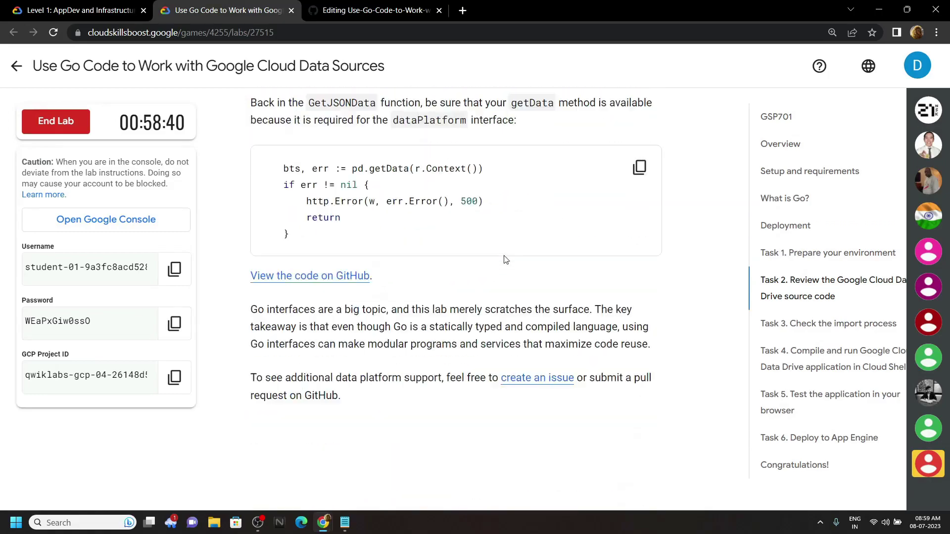
scroll(505, 256, down, 5)
scroll(397, 161, up, 2)
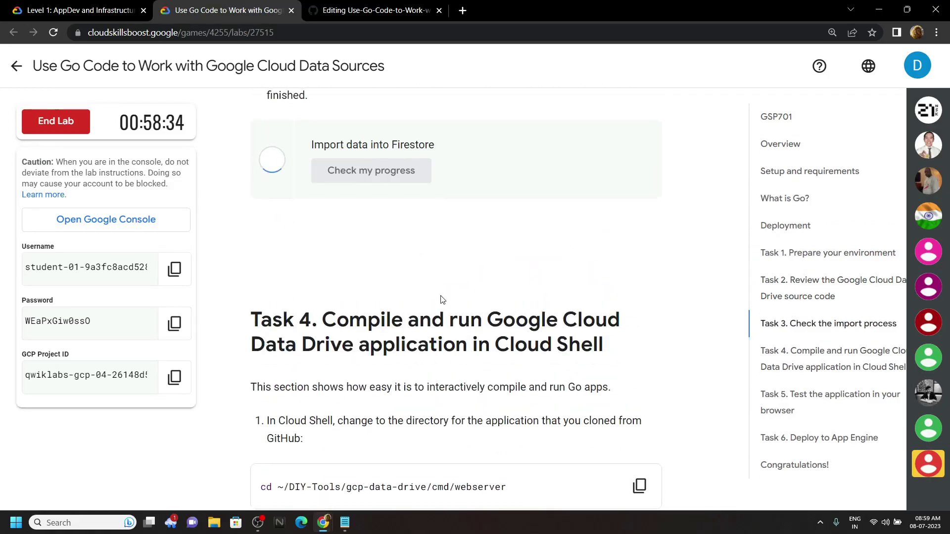